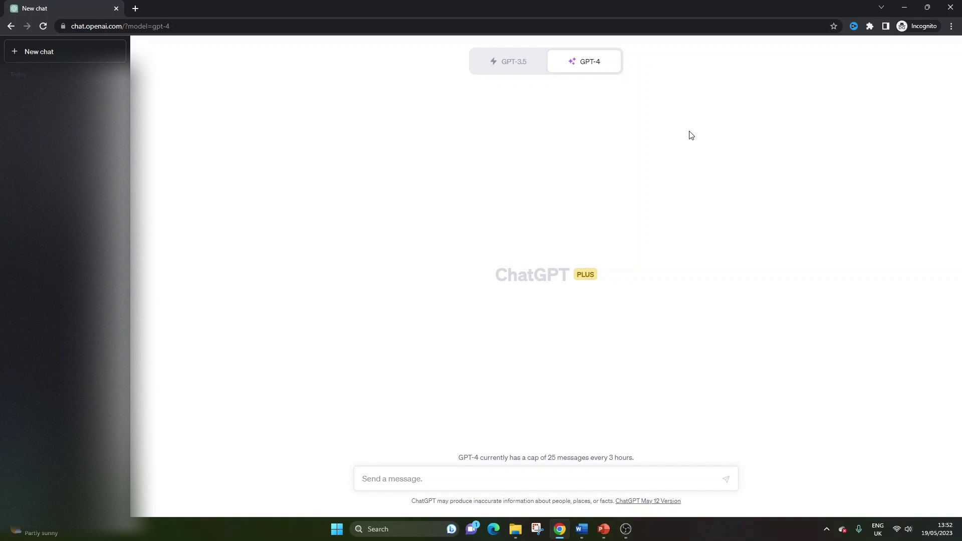
# Start a new GPT-4 message, moving the grammar helper out of the way.
pyautogui.moveTo(592, 63)
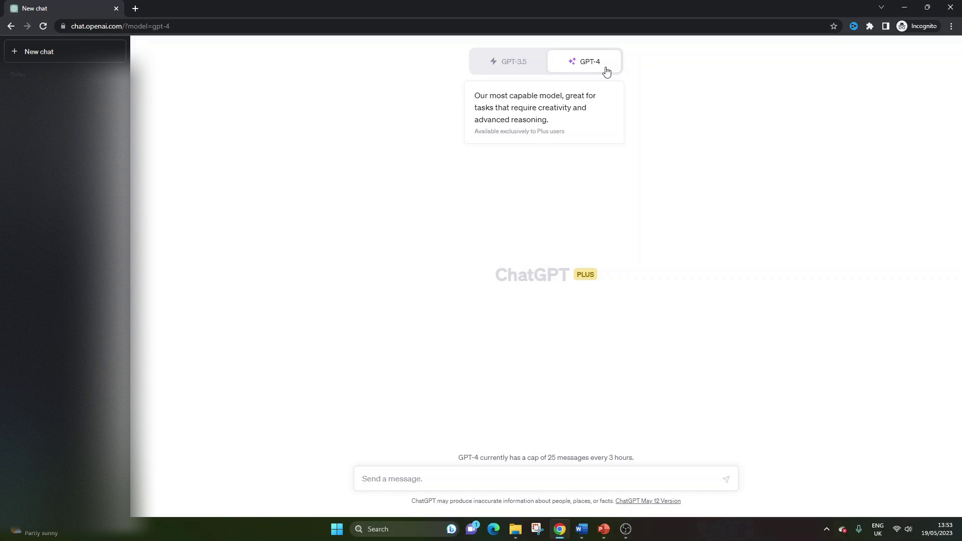
pyautogui.click(486, 476)
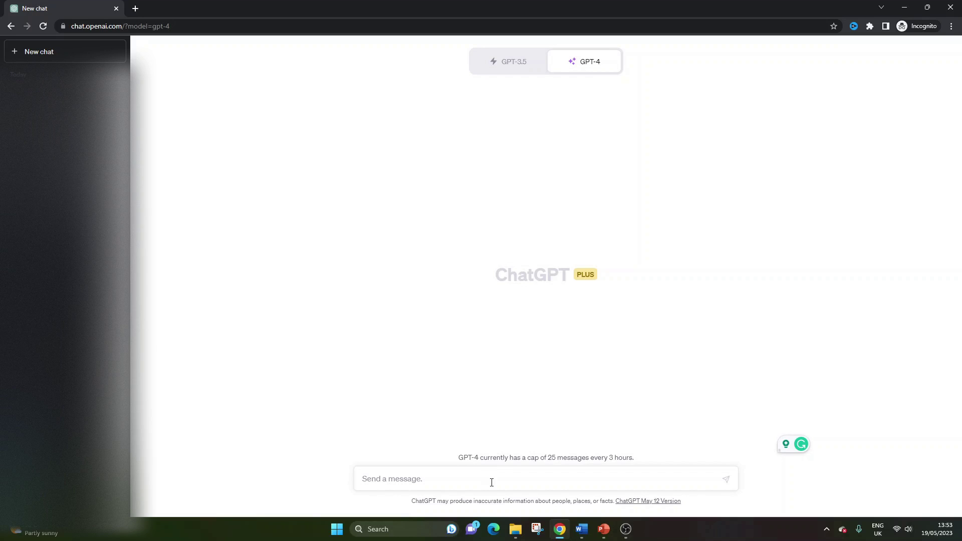
pyautogui.moveTo(791, 443); pyautogui.dragTo(892, 442)
pyautogui.click(588, 476)
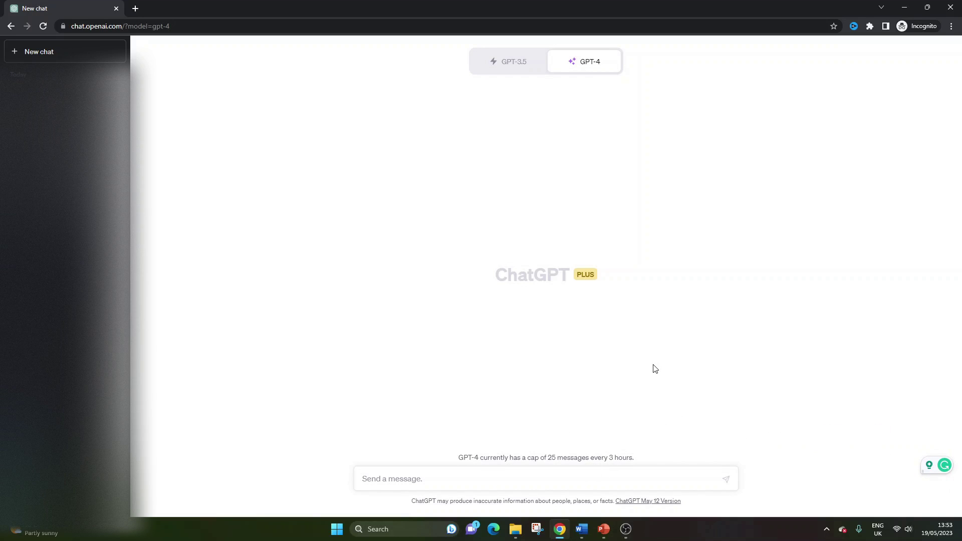
# Type 'I am a project manager working on a technology upgrade project', fixing 'manager' and 'presentation'.
pyautogui.write('I am')
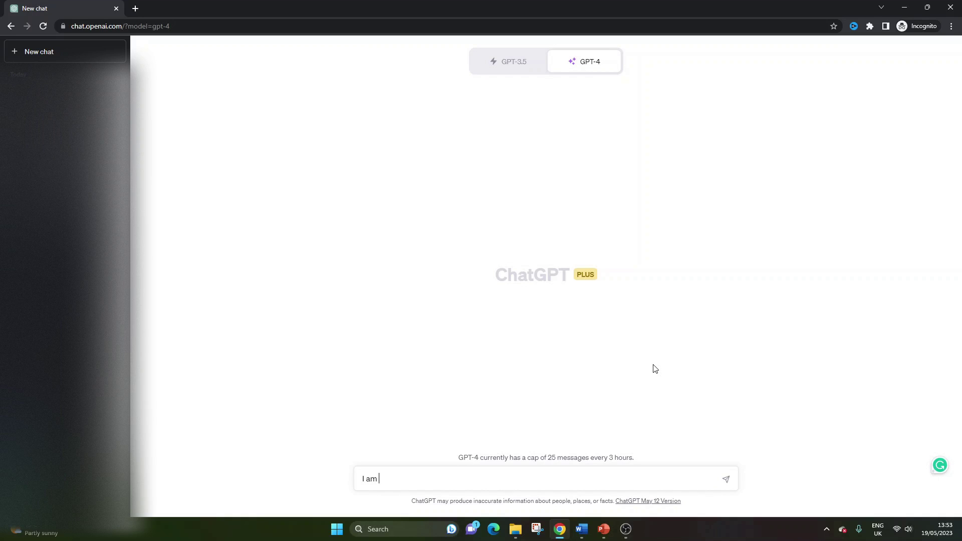
pyautogui.write(' a project manager working on')
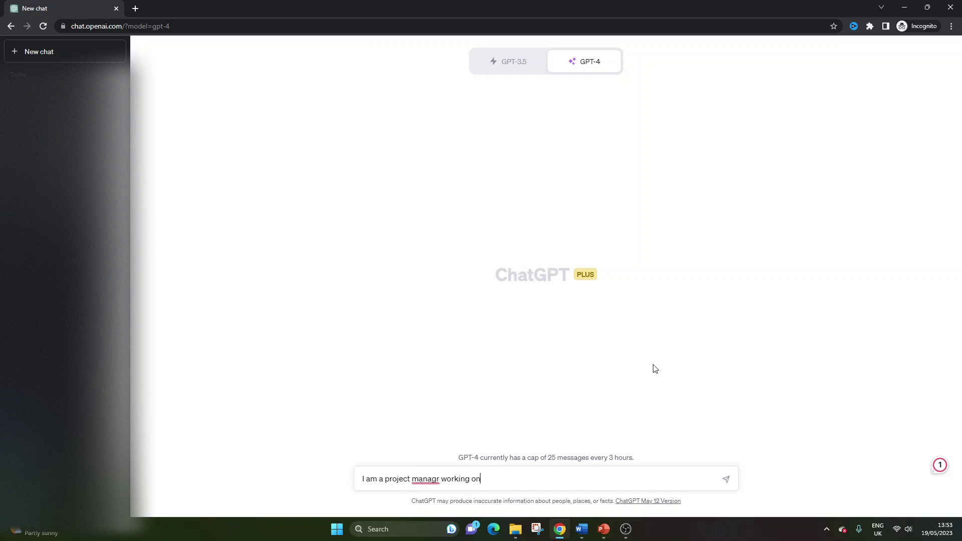
pyautogui.write(' a')
pyautogui.click(440, 479)
pyautogui.write('er working on a ')
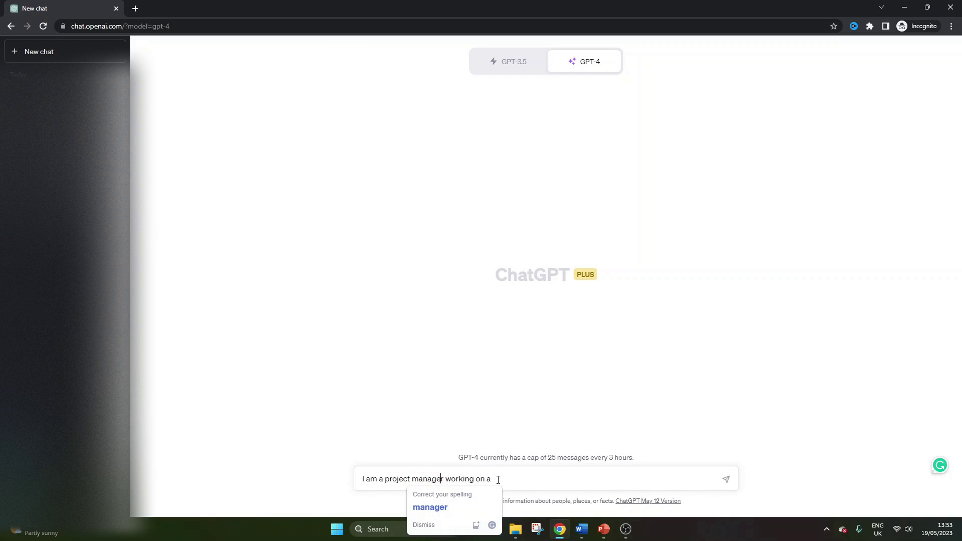
pyautogui.write('tec')
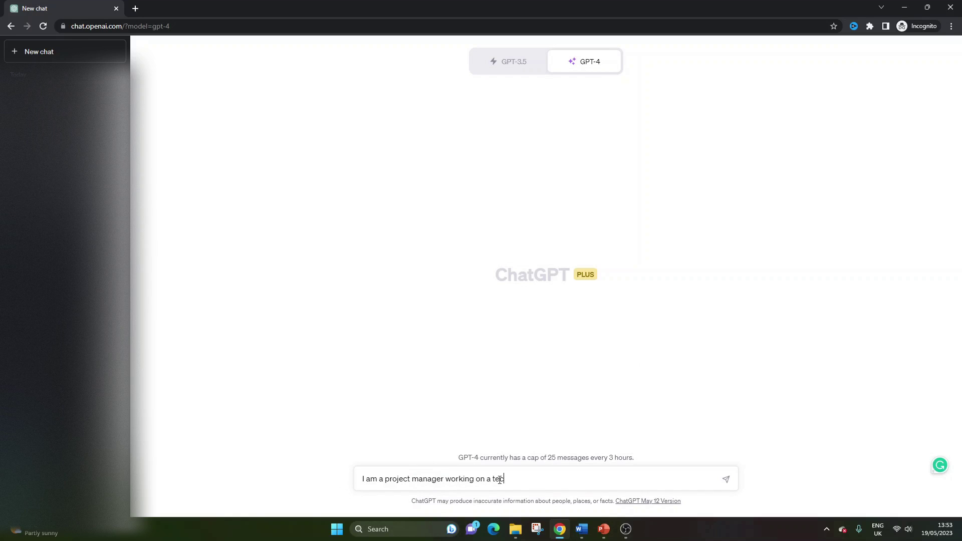
pyautogui.write('hnology upgrade project. I ')
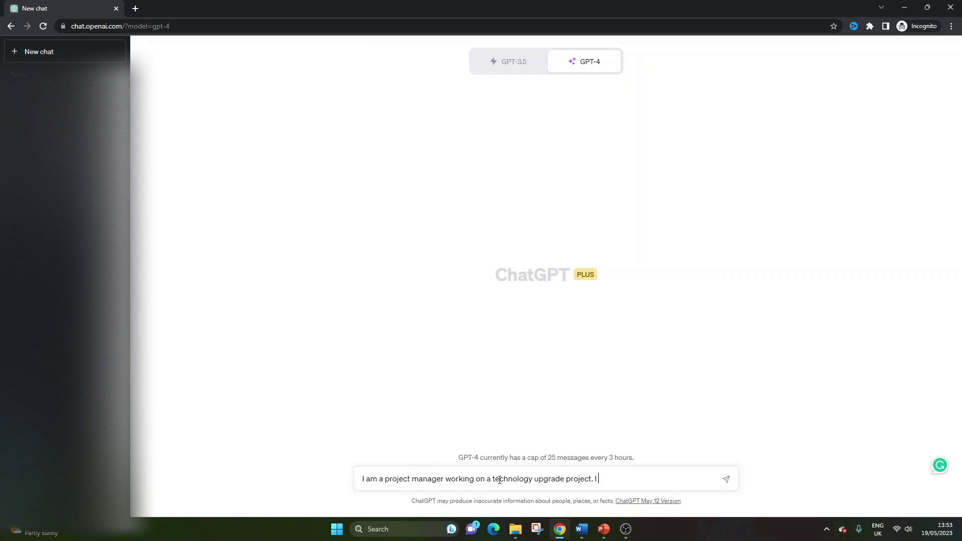
pyautogui.write('want to create a powerpoint prentation.')
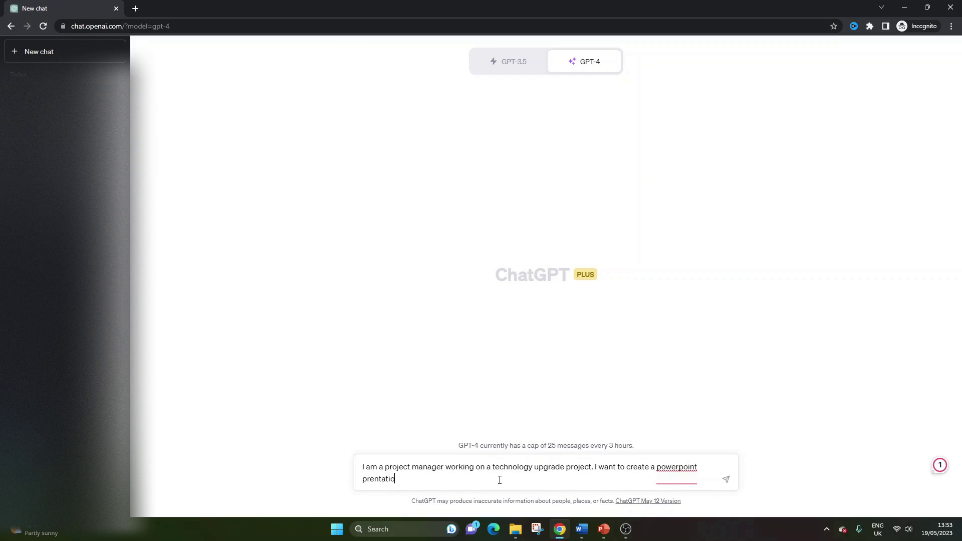
pyautogui.rightClick(392, 480)
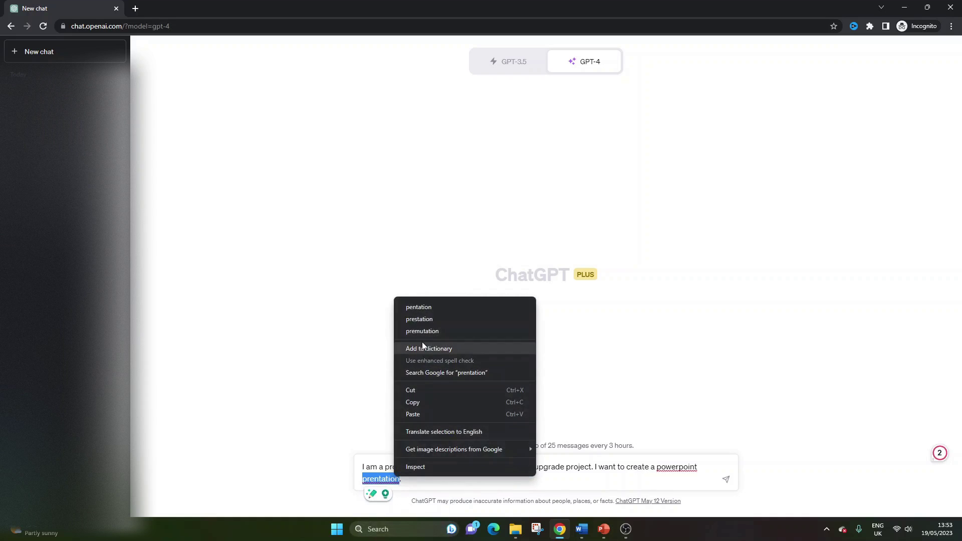
pyautogui.click(386, 383)
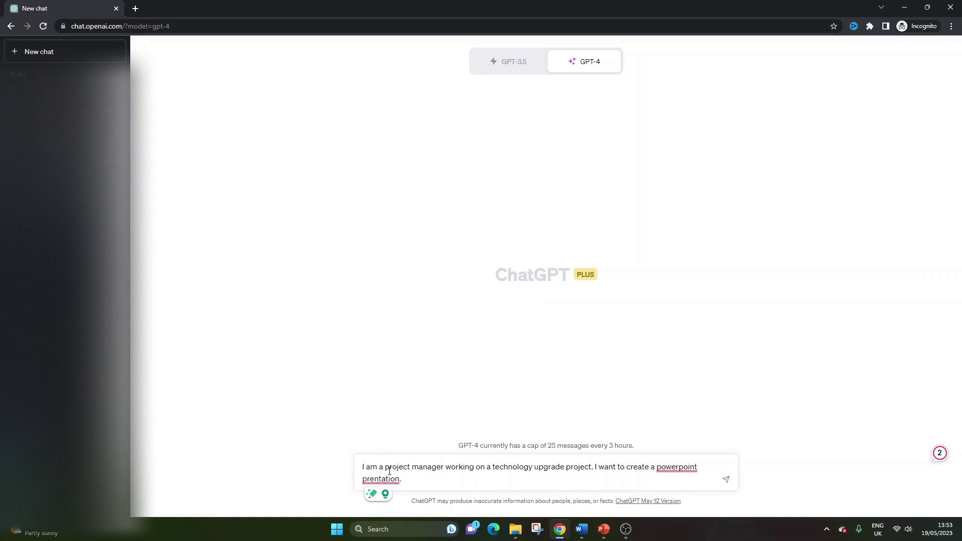
pyautogui.moveTo(388, 478)
pyautogui.write('presentation')
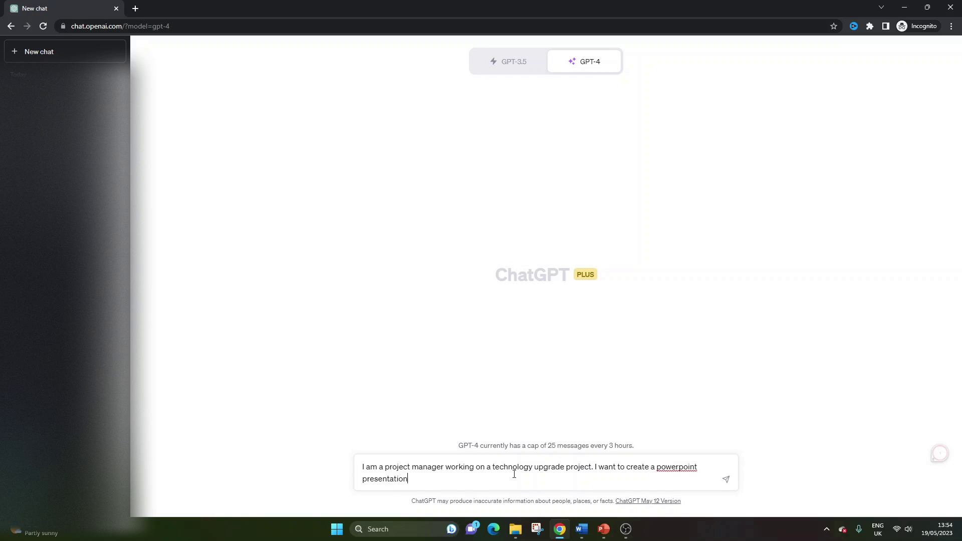
pyautogui.press('BackSpace')
# Add 'to update external clients on project progress' and ask for a list of useful slide titles.
pyautogui.write('to upfa')
pyautogui.press('BackSpace')
pyautogui.press('BackSpace')
pyautogui.write('date external clients')
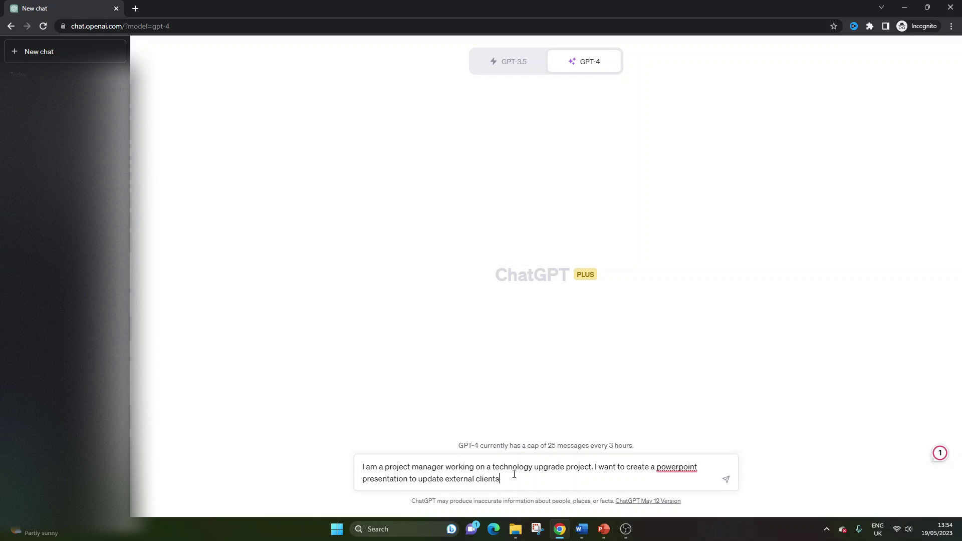
pyautogui.write(' on p')
pyautogui.write('roject progres')
pyautogui.write('s. Pr')
pyautogui.write('Rov')
pyautogui.press('BackSpace')
pyautogui.press('BackSpace')
pyautogui.press('BackSpace')
pyautogui.write('rovide')
pyautogui.press('BackSpace')
pyautogui.press('BackSpace')
pyautogui.press('BackSpace')
pyautogui.write('ide a list of slide titles')
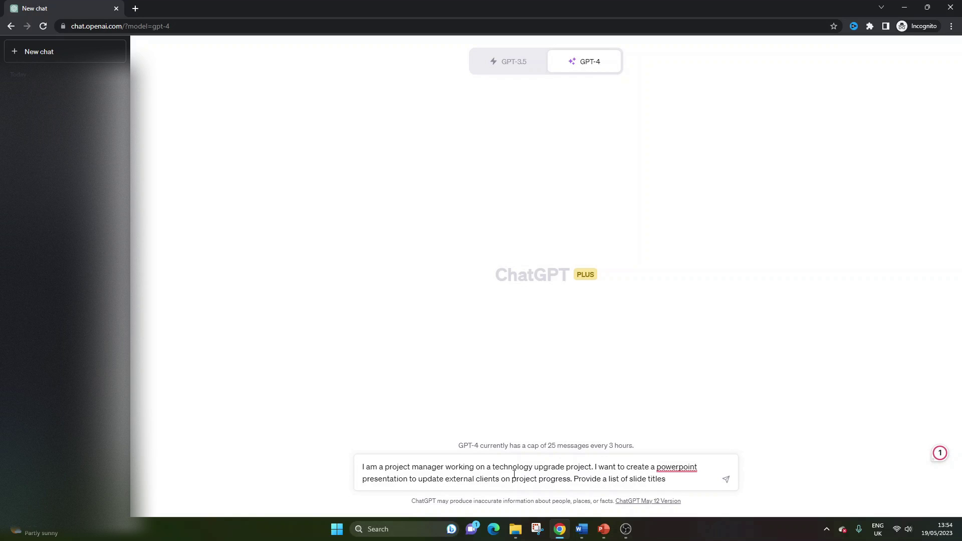
pyautogui.write(' I should include to')
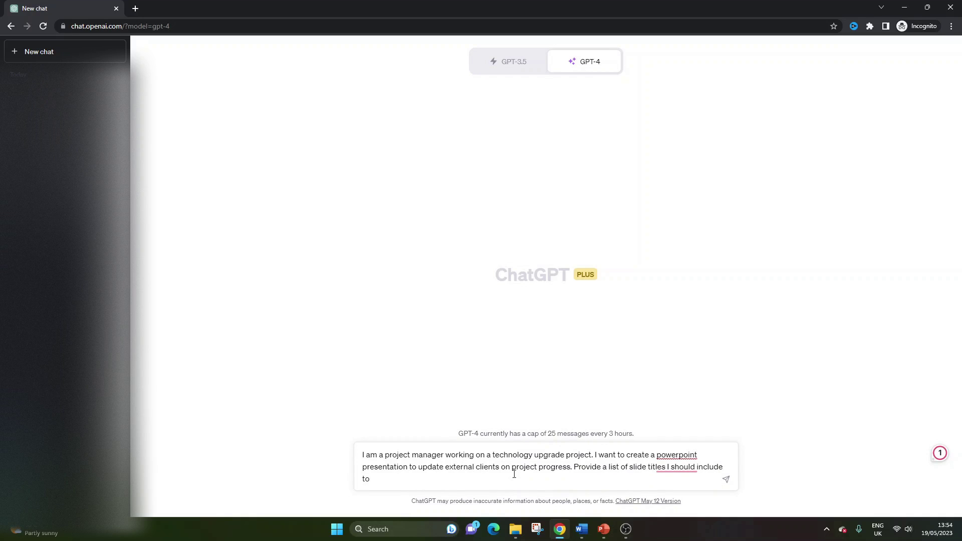
pyautogui.press('BackSpace')
pyautogui.press('BackSpace')
pyautogui.write('for a useful powerpoint pr')
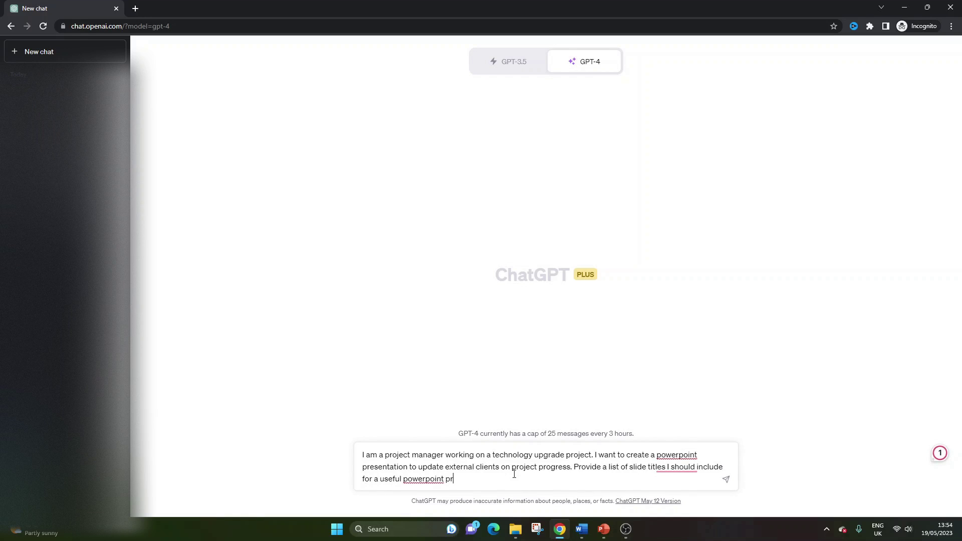
pyautogui.write('esentation')
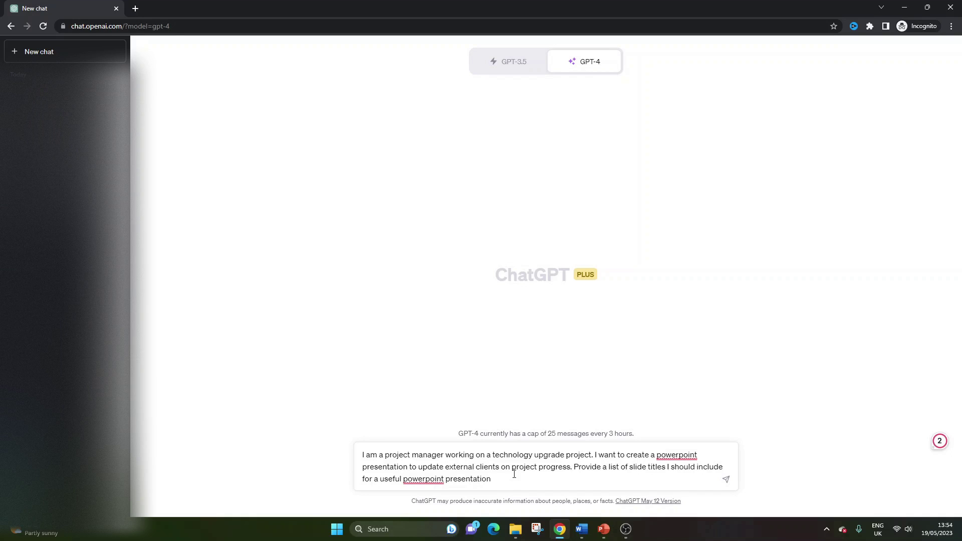
pyautogui.write(' to ensure the client is effectively upda')
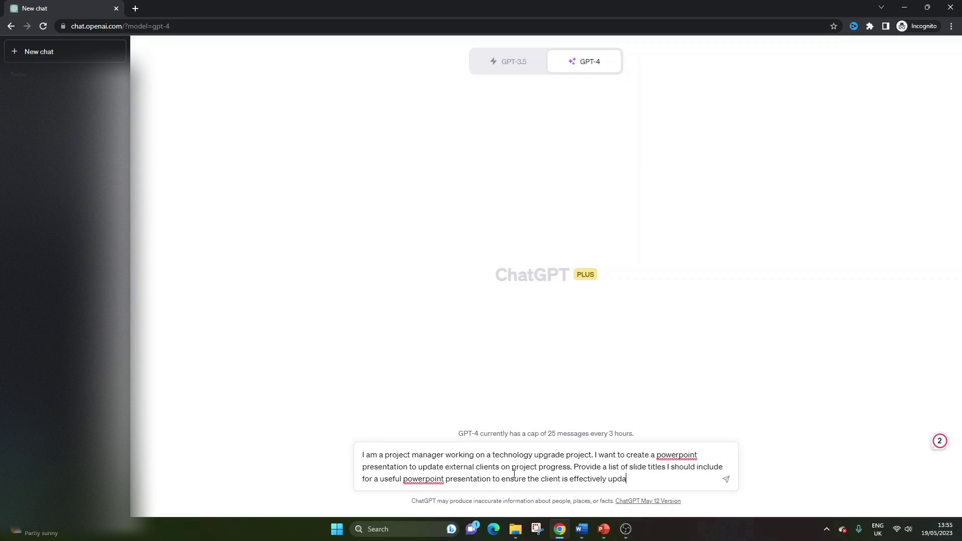
pyautogui.write('ted. Only include the sliden titles.')
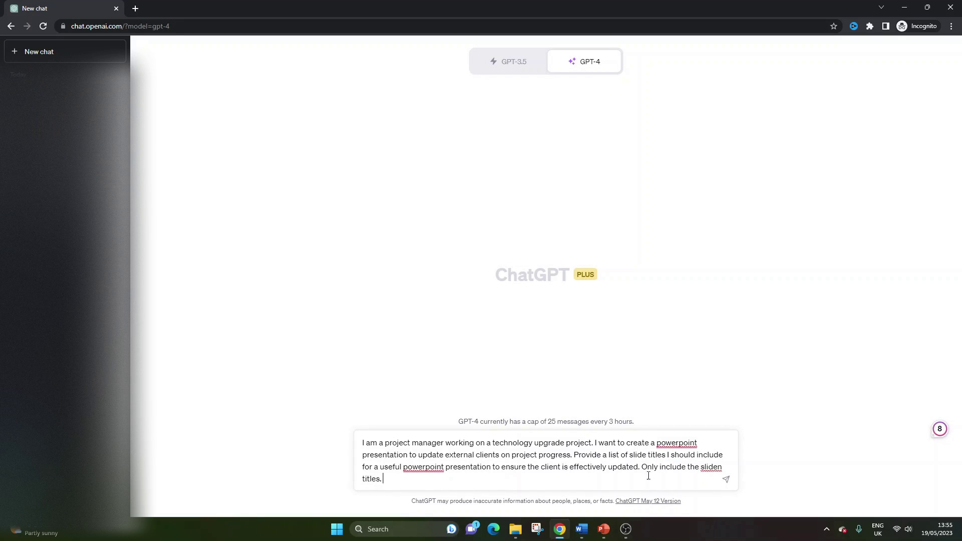
# Delete the stray 'n' in 'sliden' and return to the end of the prompt.
pyautogui.press('Left')
pyautogui.press('Left')
pyautogui.press('Left')
pyautogui.press('Left')
pyautogui.press('Left')
pyautogui.press('Left')
pyautogui.press('Left')
pyautogui.press('Left')
pyautogui.press('BackSpace')
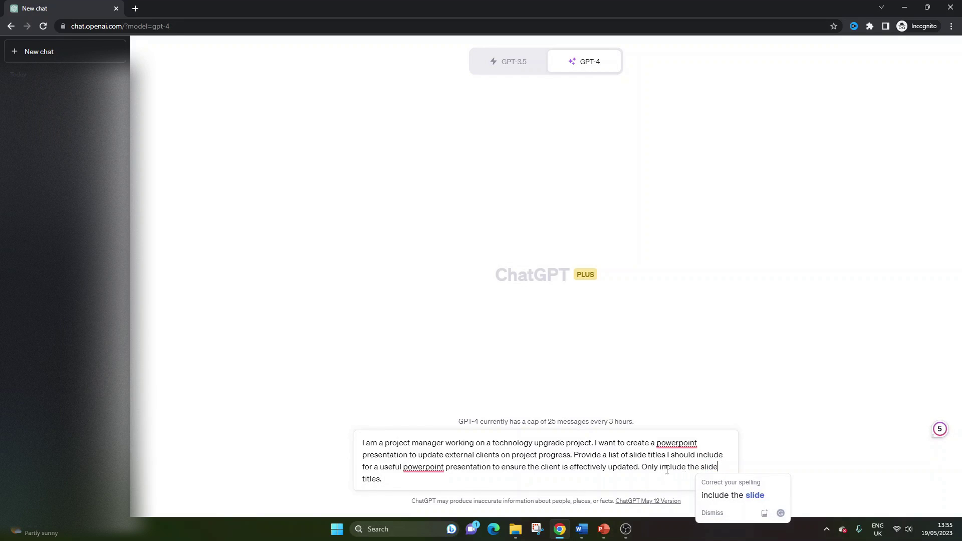
pyautogui.click(483, 479)
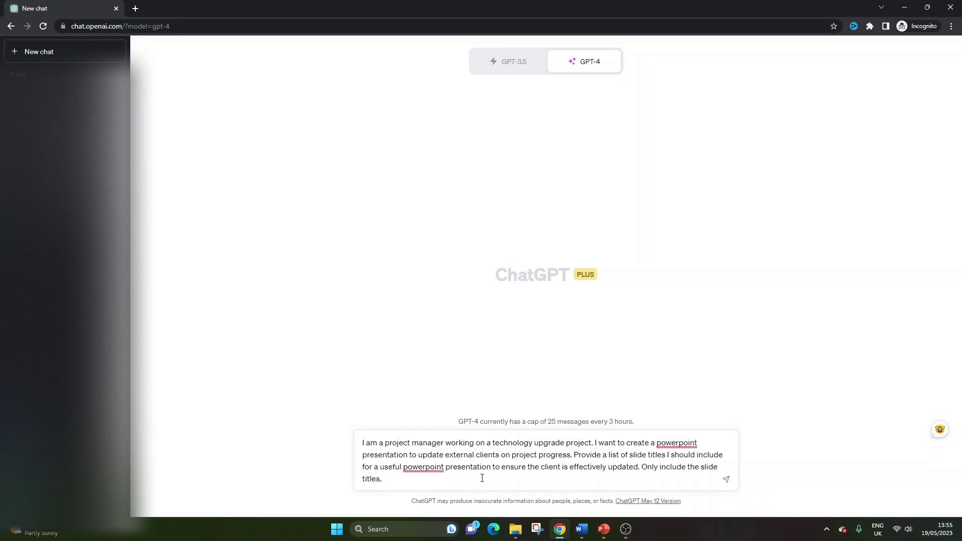
# Review the prompt's closing sentence and the phrase 'technology upgrade project'.
pyautogui.moveTo(641, 467); pyautogui.dragTo(654, 480)
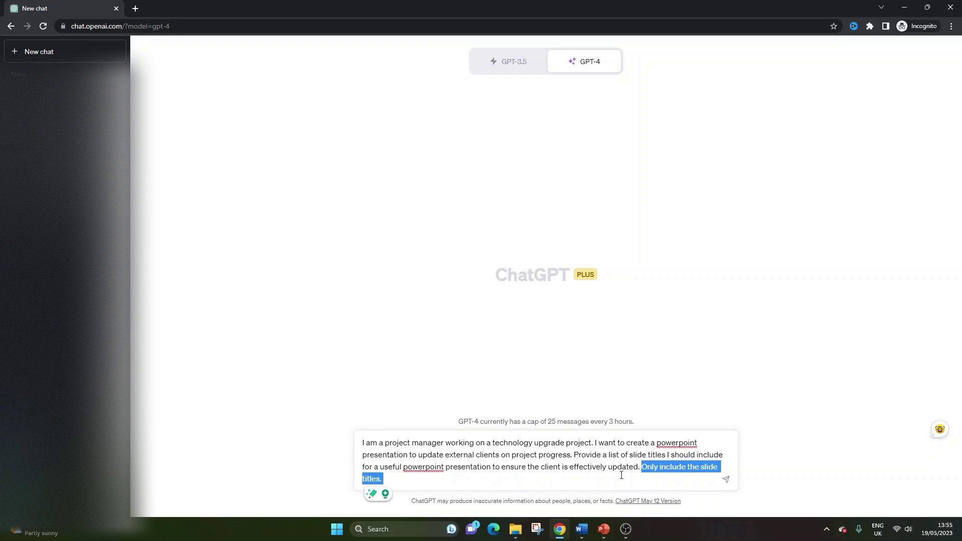
pyautogui.click(622, 475)
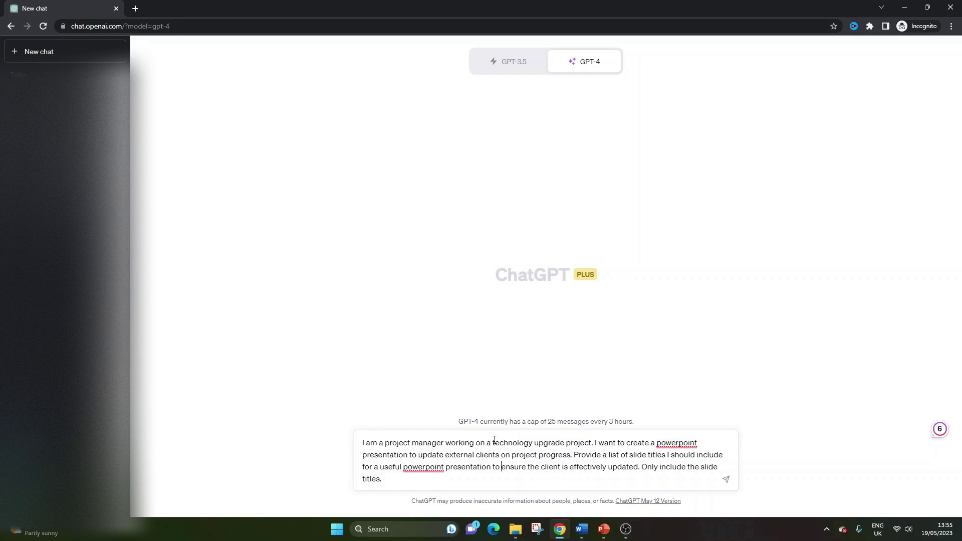
pyautogui.moveTo(493, 444); pyautogui.dragTo(591, 442)
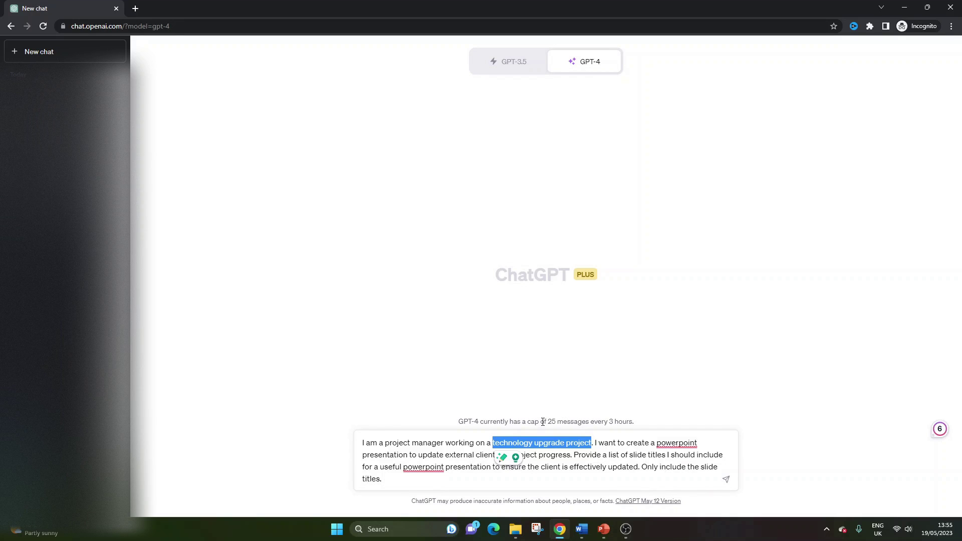
pyautogui.click(491, 443)
pyautogui.click(566, 443)
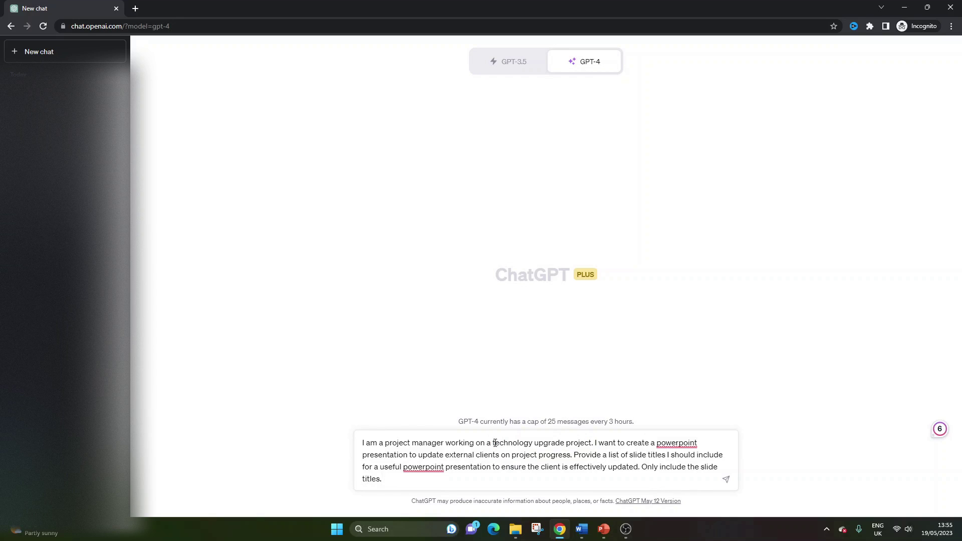
pyautogui.moveTo(495, 443); pyautogui.dragTo(598, 441)
pyautogui.click(542, 444)
pyautogui.click(500, 444)
pyautogui.click(599, 442)
pyautogui.moveTo(481, 443); pyautogui.dragTo(592, 443)
pyautogui.click(584, 441)
# Accept the Grammarly correction changing 'powerpoint' to 'PowerPoint'.
pyautogui.click(577, 450)
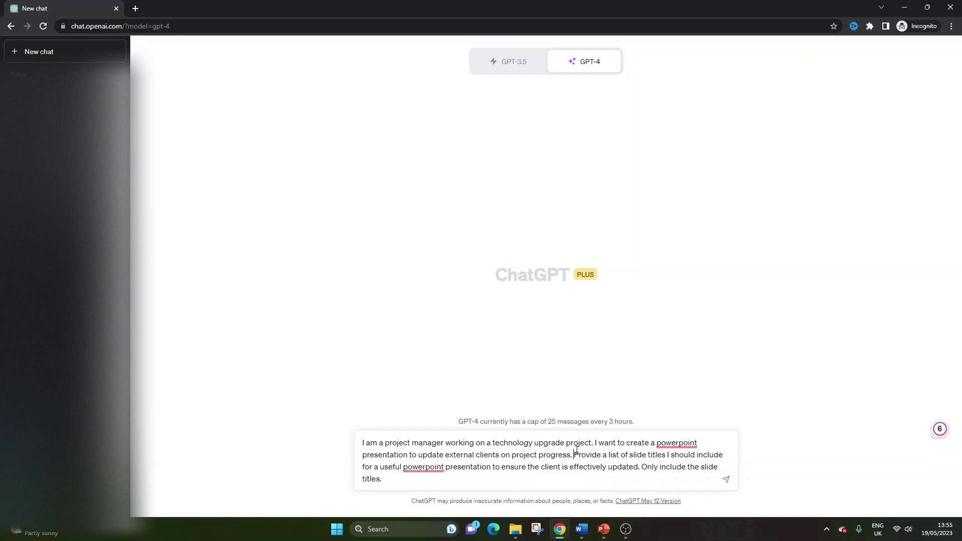
pyautogui.click(654, 443)
pyautogui.click(630, 454)
pyautogui.moveTo(674, 445)
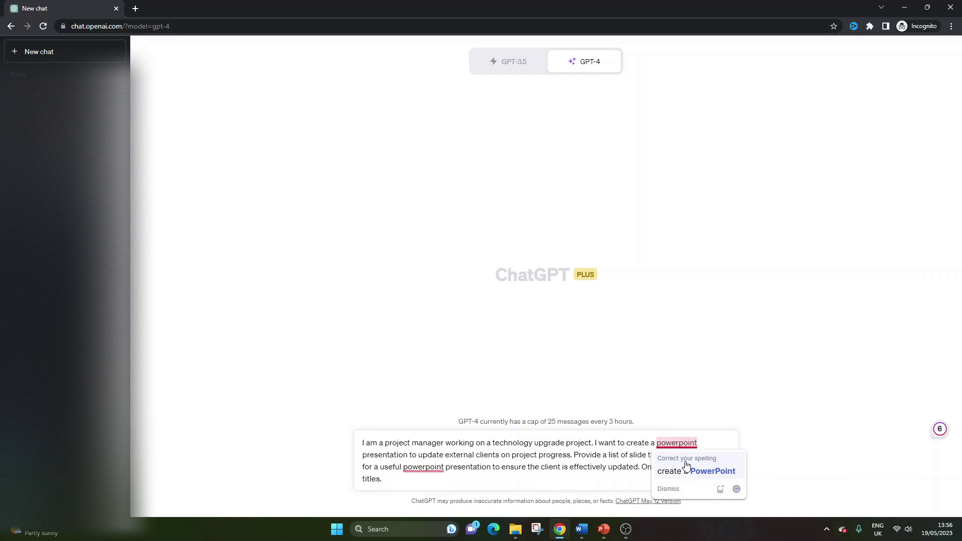
pyautogui.click(687, 471)
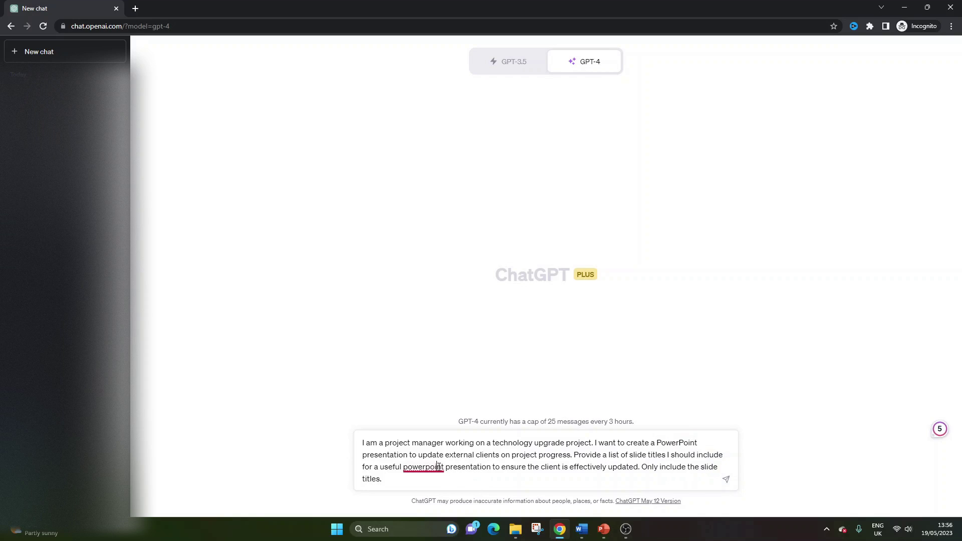
pyautogui.moveTo(426, 469)
pyautogui.click(441, 495)
# Reread 'PowerPoint', 'external clients' and 'project progress', then send the prompt to GPT-4.
pyautogui.doubleClick(675, 443)
pyautogui.click(513, 445)
pyautogui.moveTo(446, 455); pyautogui.dragTo(502, 455)
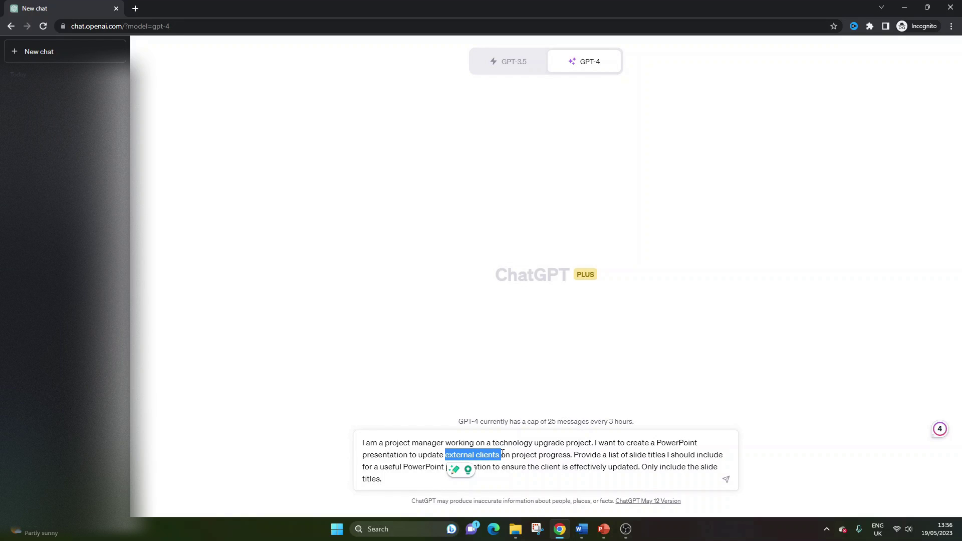
pyautogui.click(518, 443)
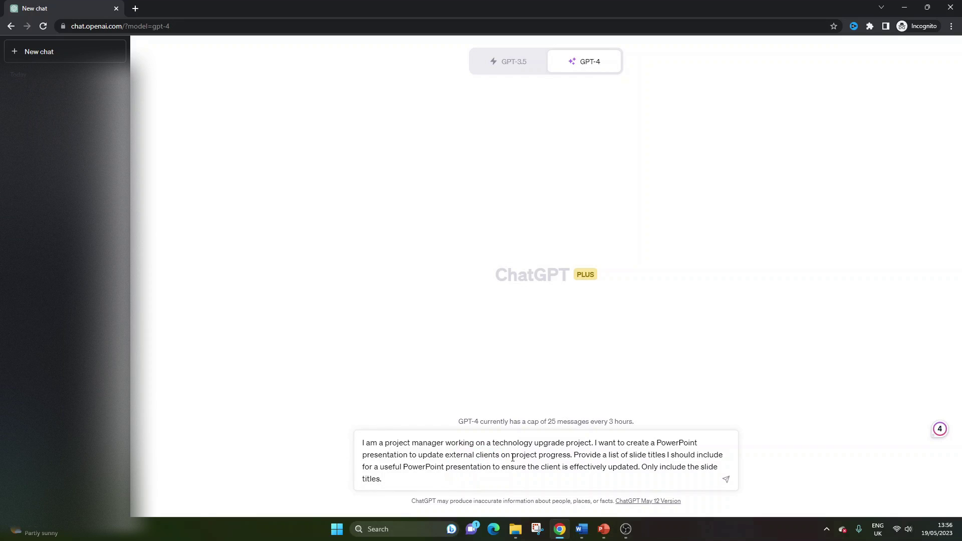
pyautogui.moveTo(512, 458); pyautogui.dragTo(572, 455)
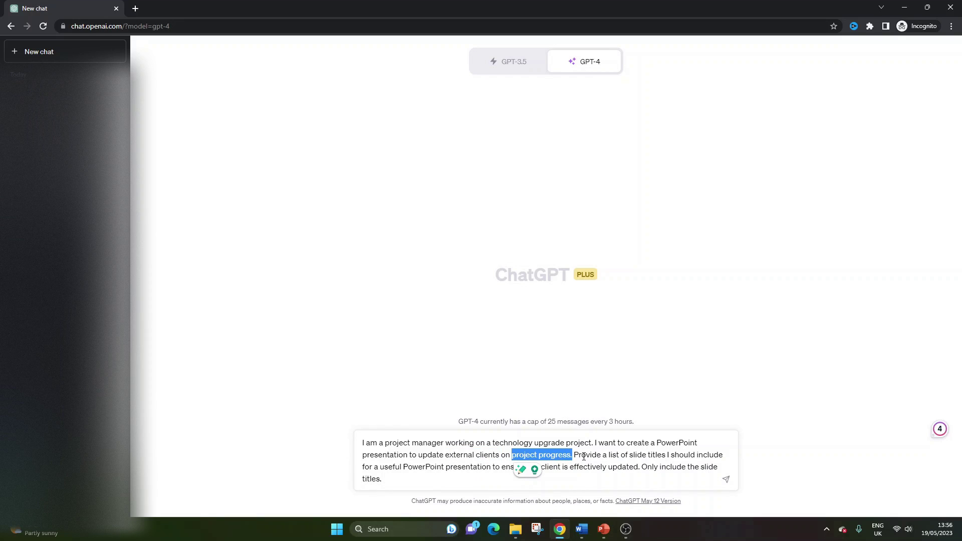
pyautogui.click(583, 456)
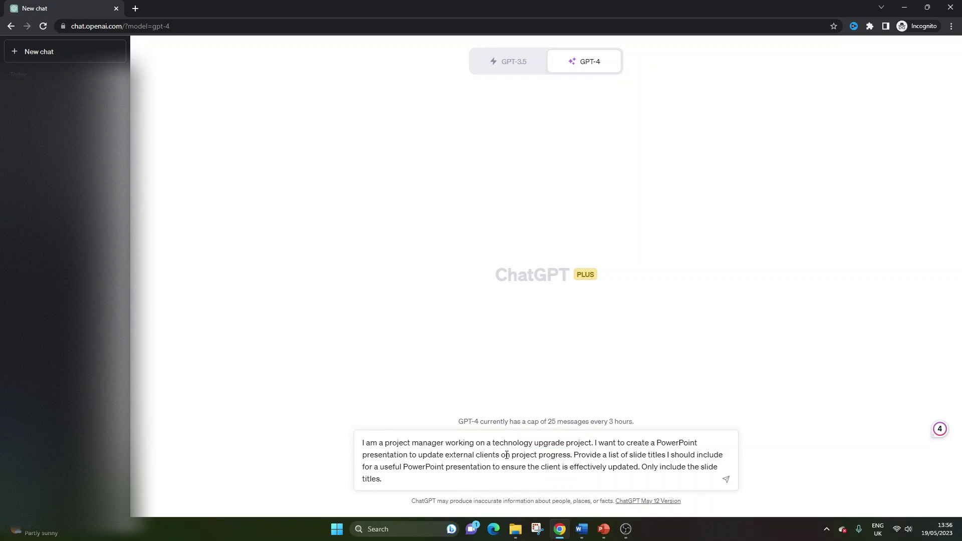
pyautogui.moveTo(506, 455); pyautogui.dragTo(551, 455)
pyautogui.click(589, 454)
pyautogui.press('Return')
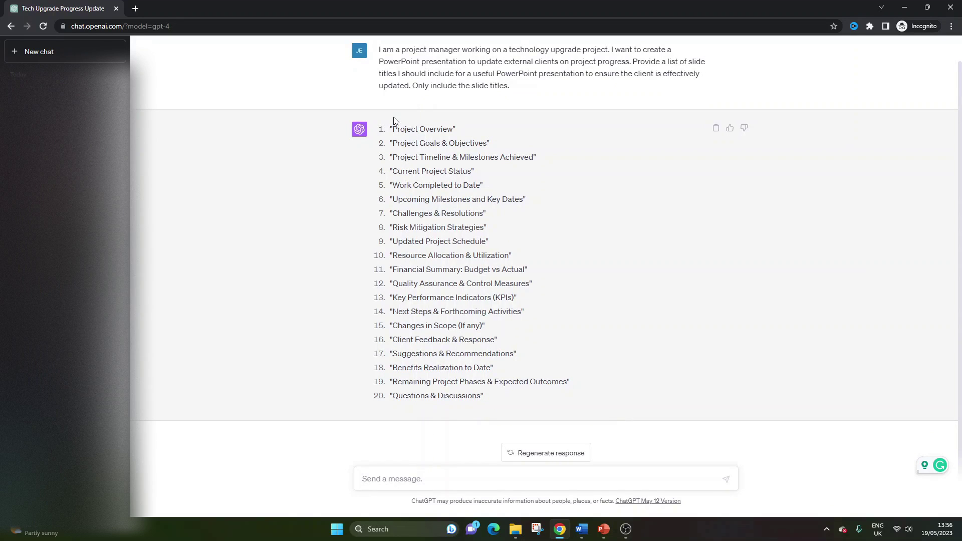
# Inspect titles in the reply such as Project Overview, Resource Allocation & Utilization and Updated Project Schedule.
pyautogui.moveTo(392, 126); pyautogui.dragTo(499, 134)
pyautogui.click(499, 135)
pyautogui.moveTo(390, 256); pyautogui.dragTo(469, 266)
pyautogui.moveTo(390, 130); pyautogui.dragTo(590, 307)
pyautogui.click(597, 309)
pyautogui.tripleClick(425, 212)
pyautogui.tripleClick(439, 241)
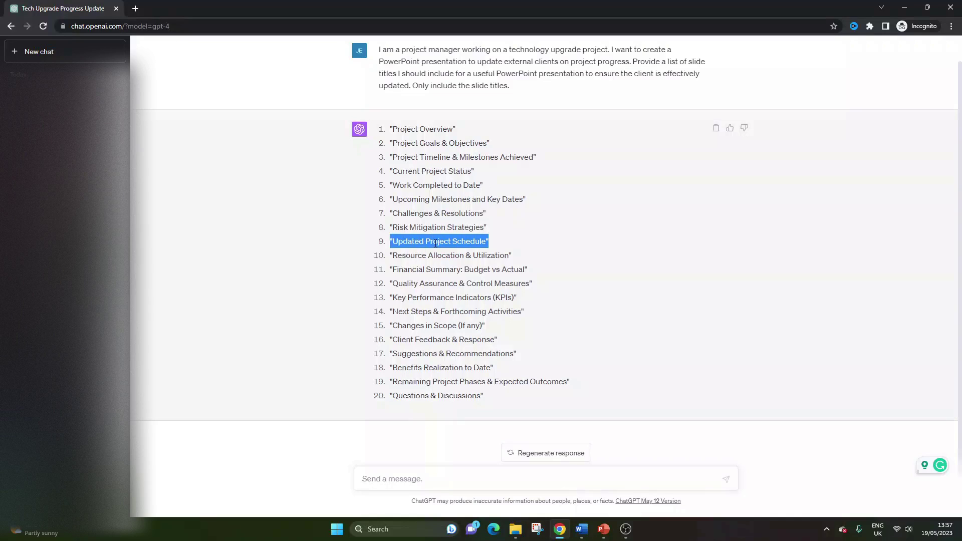
pyautogui.click(448, 264)
# Highlight Financial Summary: Budget vs Actual, then select all 20 slide titles.
pyautogui.tripleClick(446, 256)
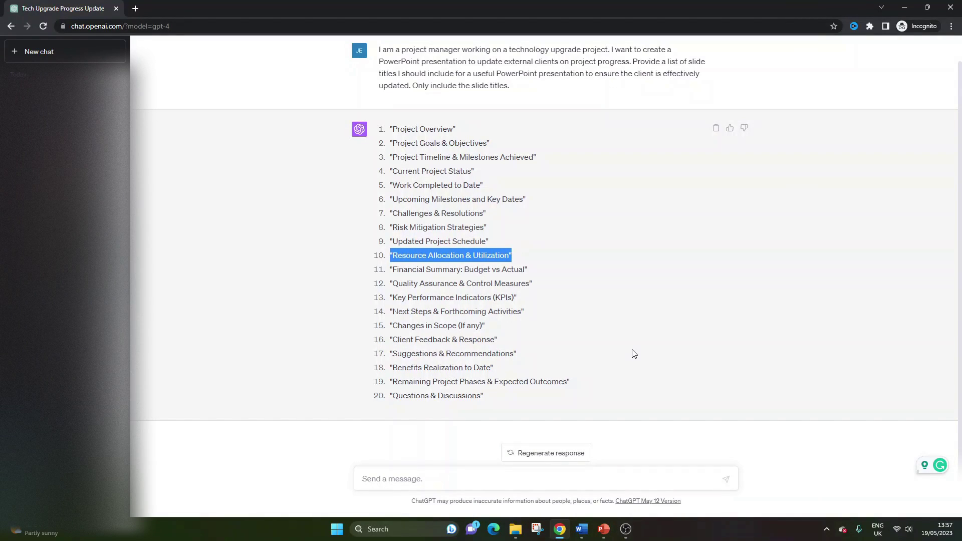
pyautogui.click(488, 293)
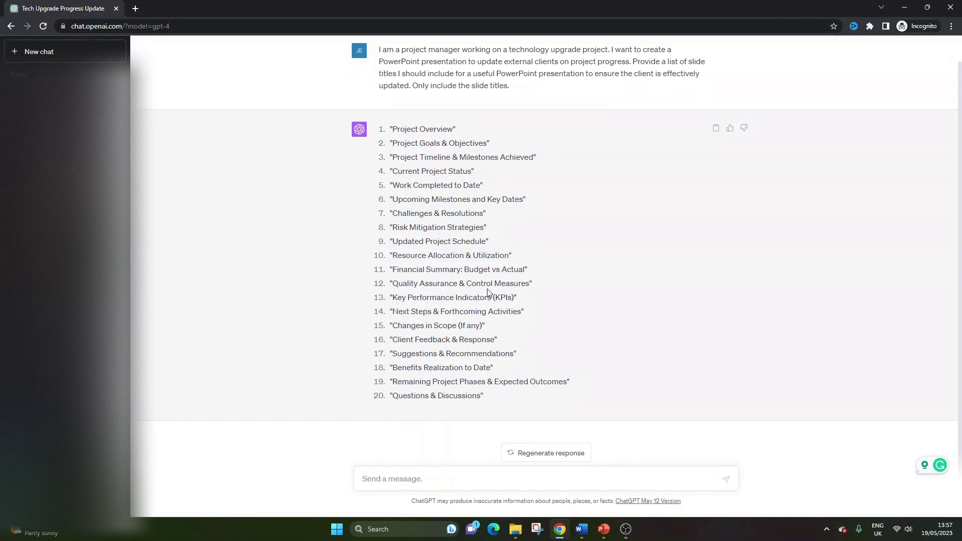
pyautogui.tripleClick(421, 258)
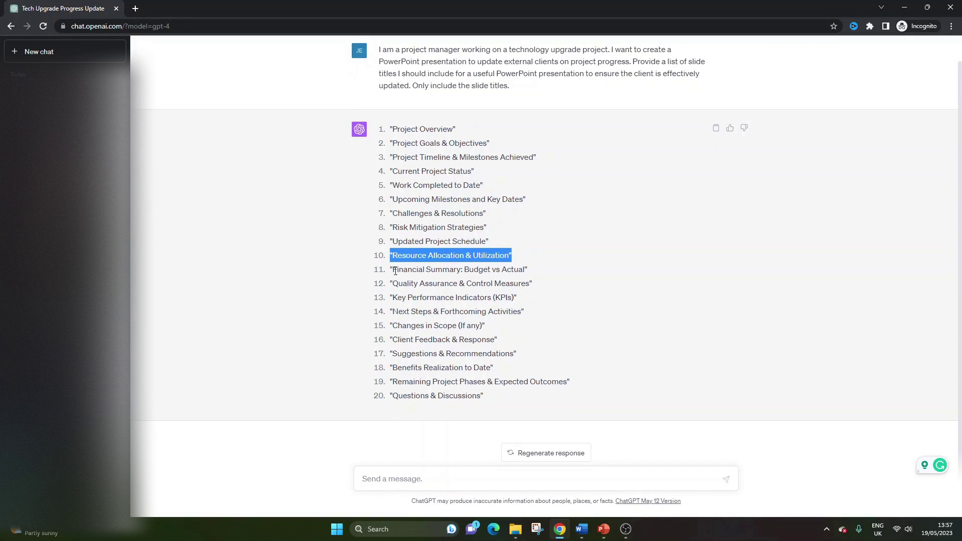
pyautogui.tripleClick(398, 270)
pyautogui.click(446, 287)
pyautogui.moveTo(371, 125); pyautogui.dragTo(529, 396)
pyautogui.click(504, 325)
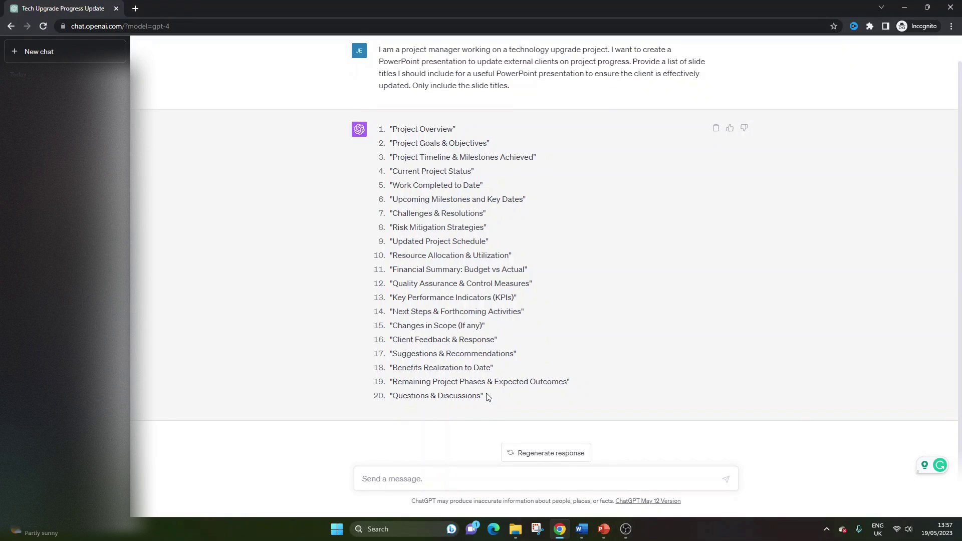
pyautogui.moveTo(485, 396); pyautogui.dragTo(389, 128)
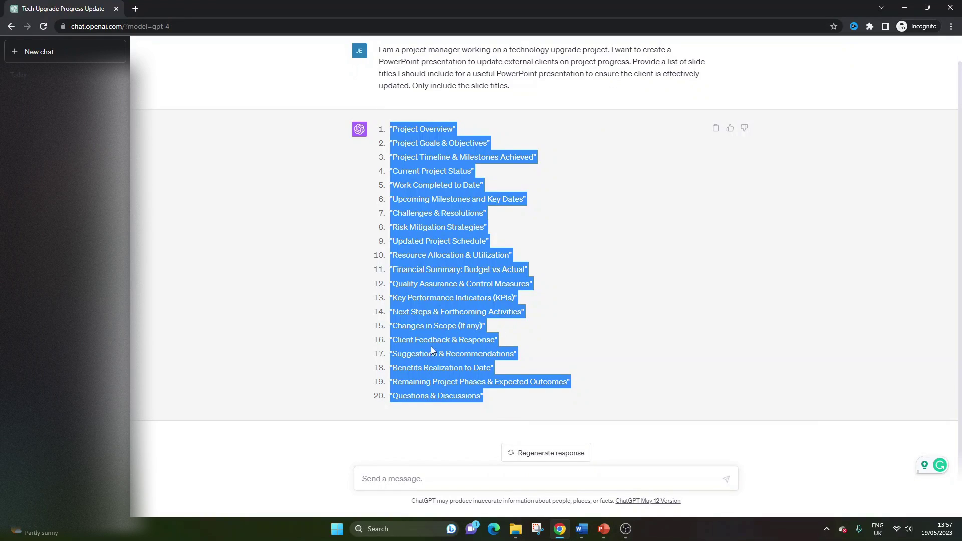
# Ask GPT-4 to 'rewrite the above without " marks'.
pyautogui.click(419, 478)
pyautogui.write('Pleas')
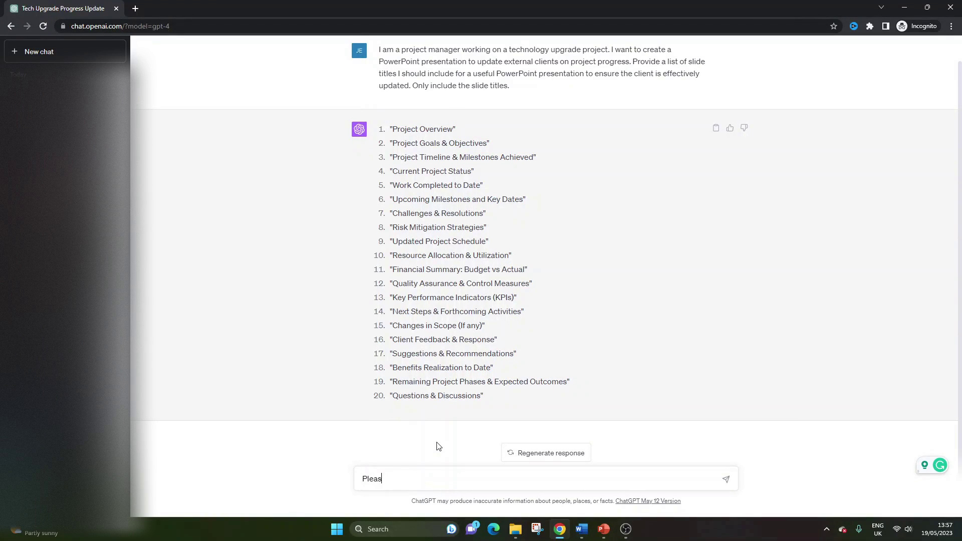
pyautogui.write('e yo')
pyautogui.press('BackSpace')
pyautogui.press('BackSpace')
pyautogui.press('BackSpace')
pyautogui.moveTo(391, 129); pyautogui.dragTo(485, 302)
pyautogui.click(482, 361)
pyautogui.moveTo(488, 397); pyautogui.dragTo(386, 260)
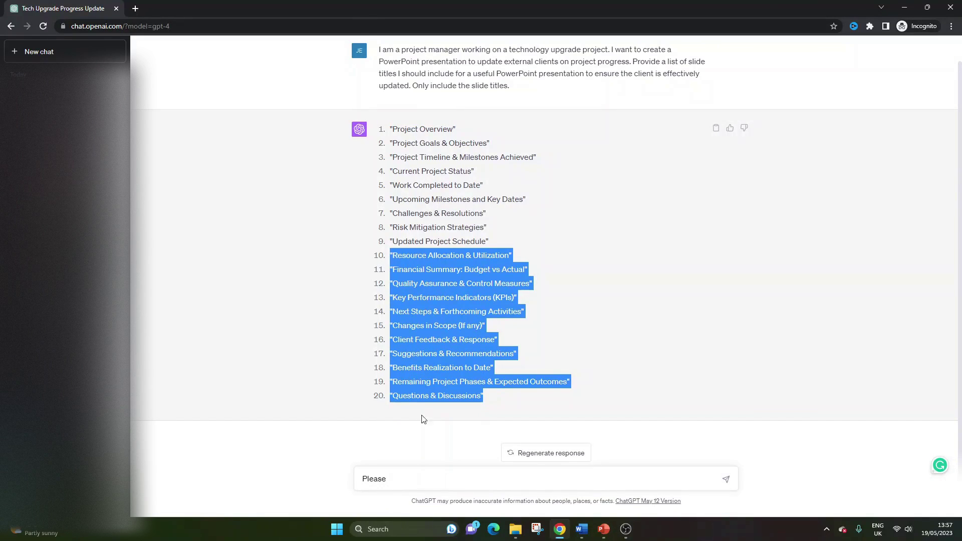
pyautogui.click(389, 479)
pyautogui.doubleClick(392, 481)
pyautogui.click(391, 481)
pyautogui.write('rewrite')
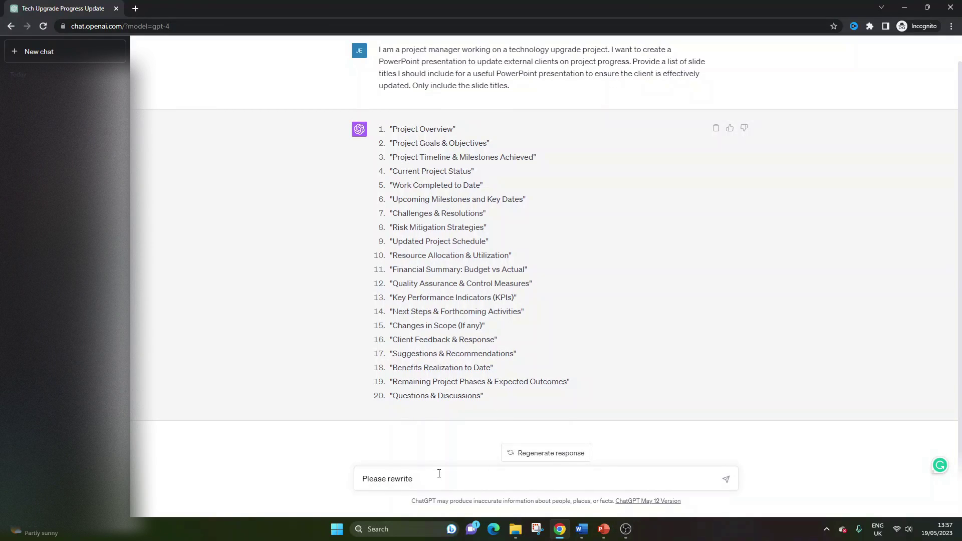
pyautogui.write(' the above without " marks')
pyautogui.press('Return')
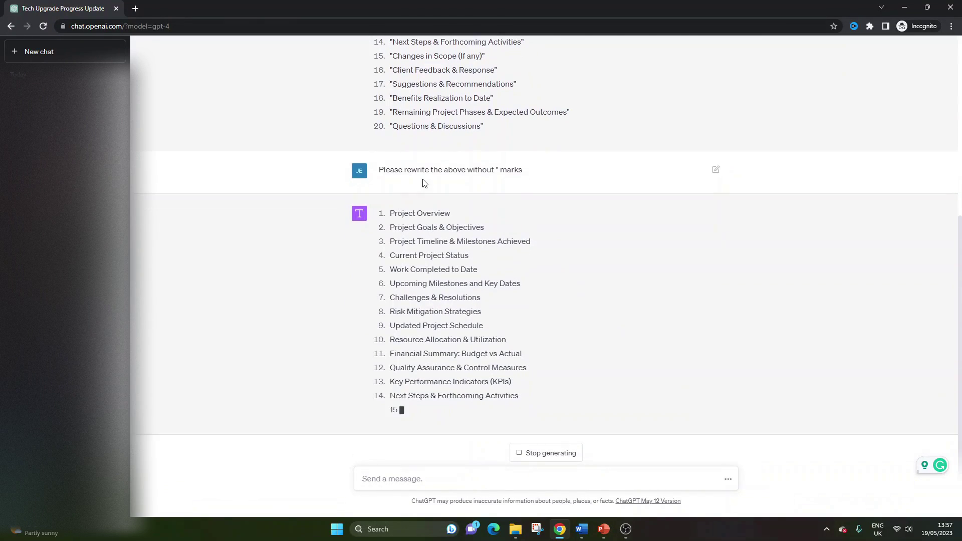
# Select the 20 unquoted slide titles and switch to the blank Word document.
pyautogui.tripleClick(431, 156)
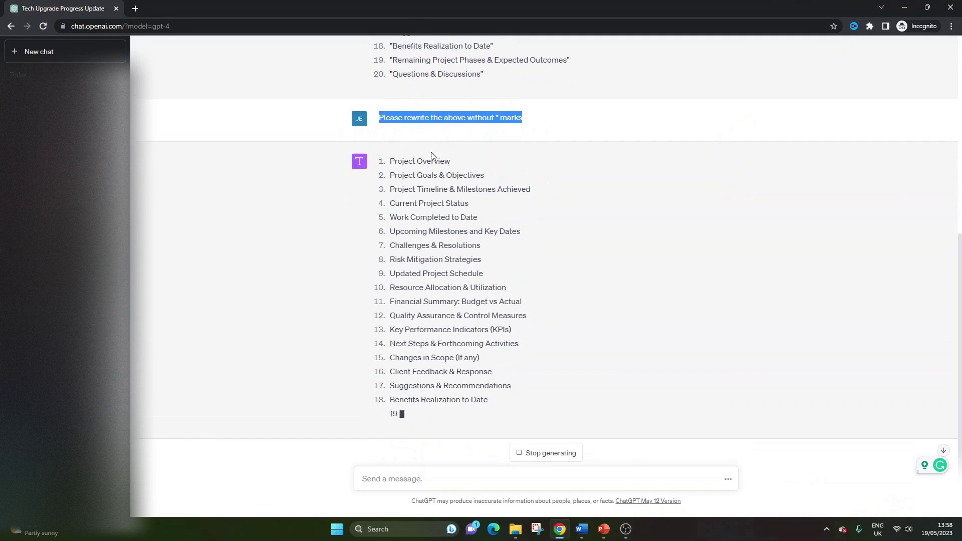
pyautogui.scroll(4, 426, 139)
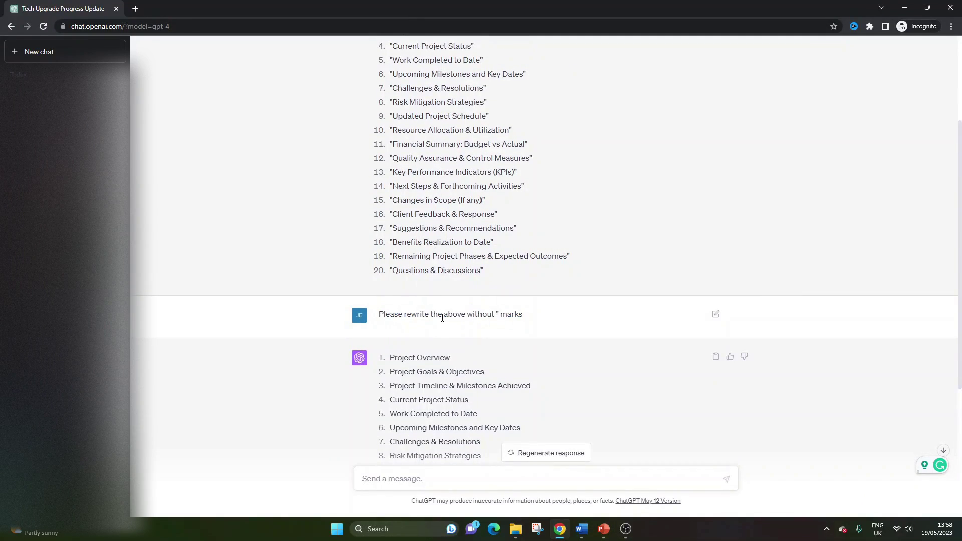
pyautogui.scroll(-5, 459, 305)
pyautogui.moveTo(390, 130); pyautogui.dragTo(500, 401)
pyautogui.hotkey('ctrl', 'c')
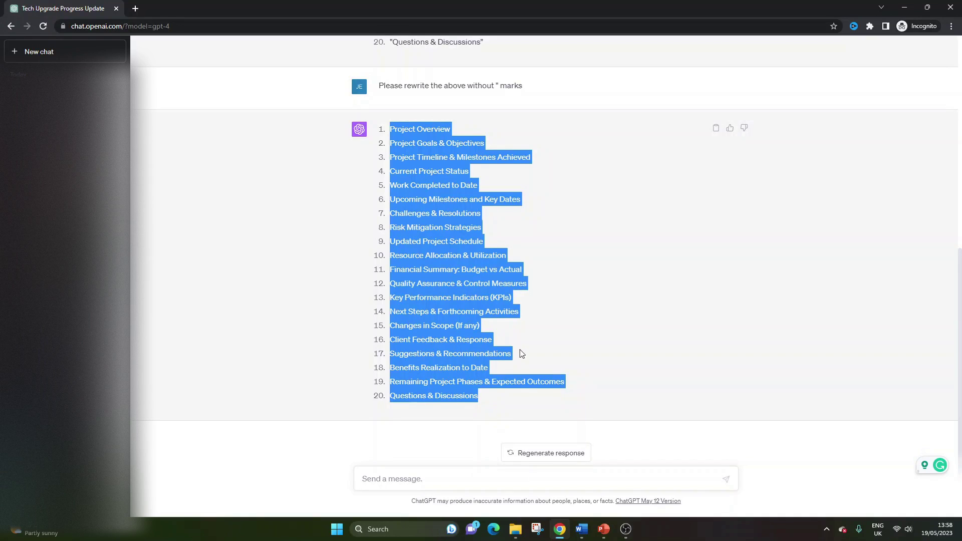
pyautogui.click(581, 530)
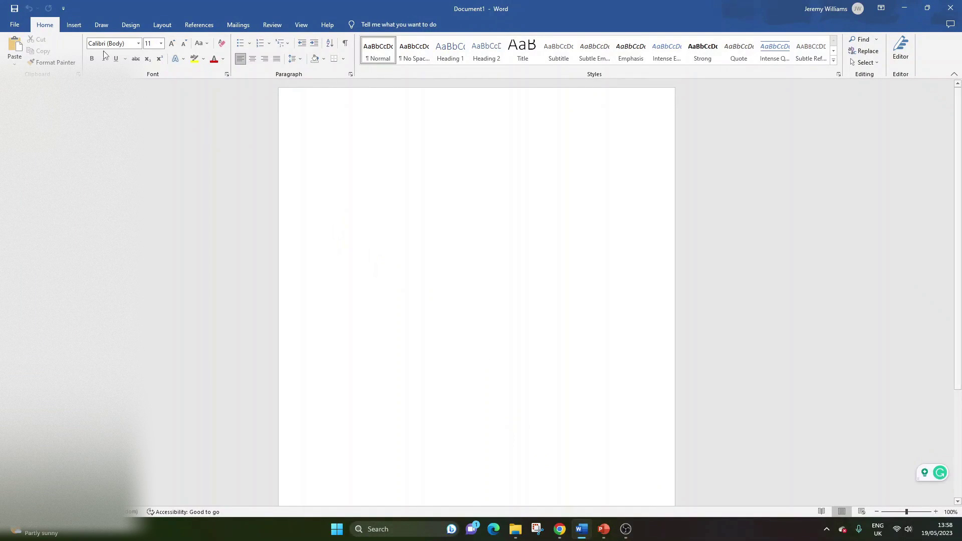
# Paste the titles as plain text and make all 20 Level 1 headings in Outline view.
pyautogui.click(16, 64)
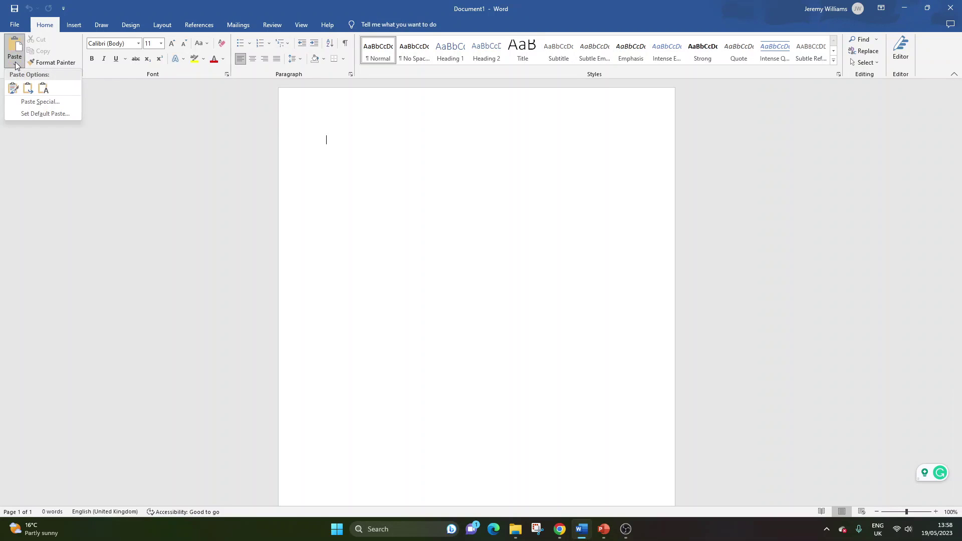
pyautogui.click(43, 90)
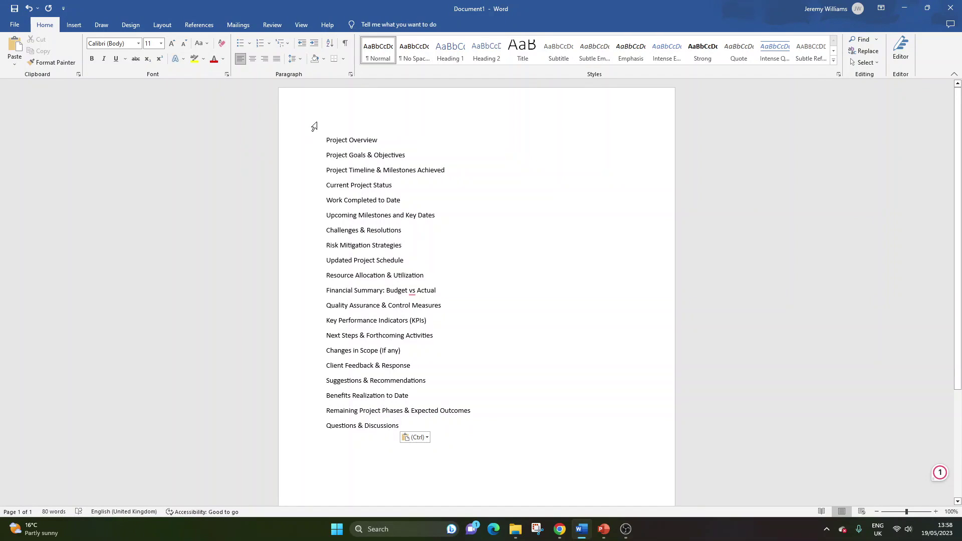
pyautogui.click(297, 28)
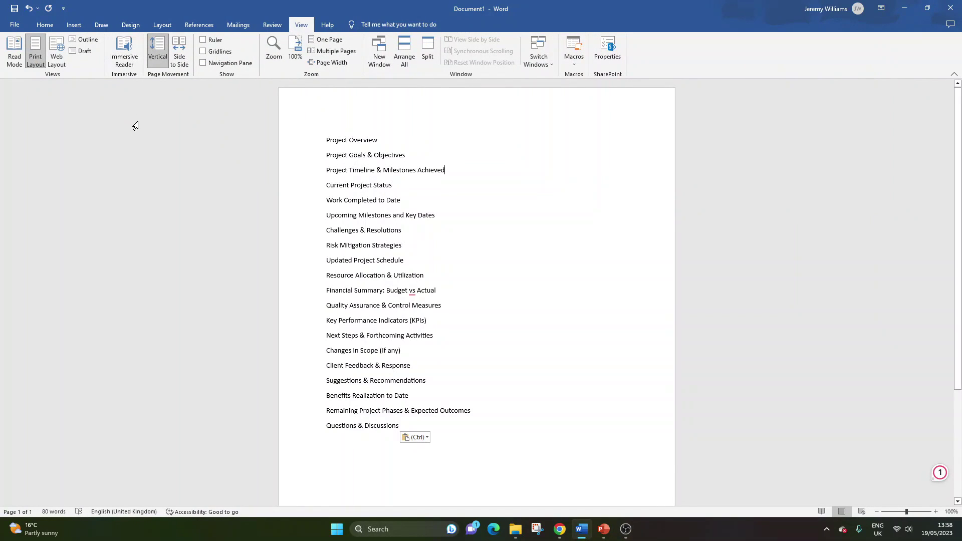
pyautogui.click(85, 40)
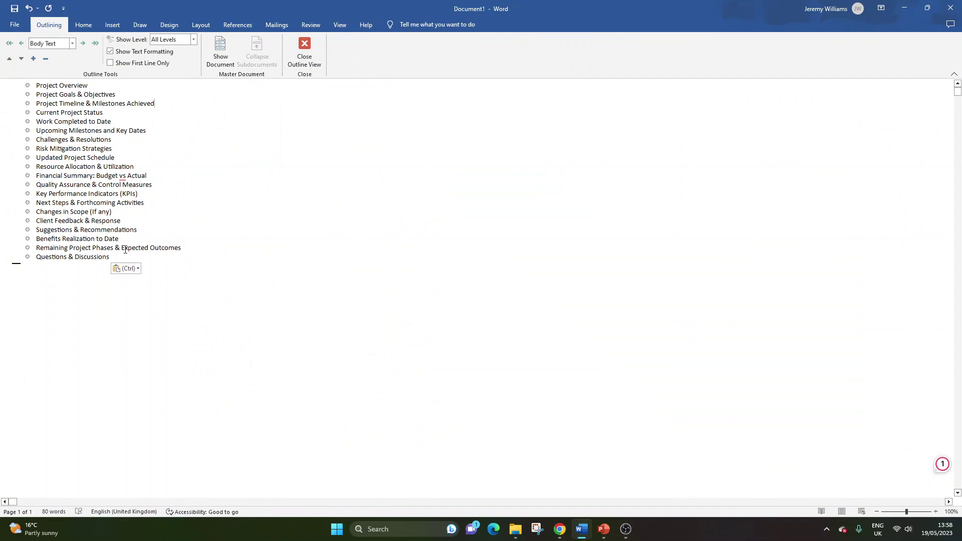
pyautogui.moveTo(125, 262); pyautogui.dragTo(36, 84)
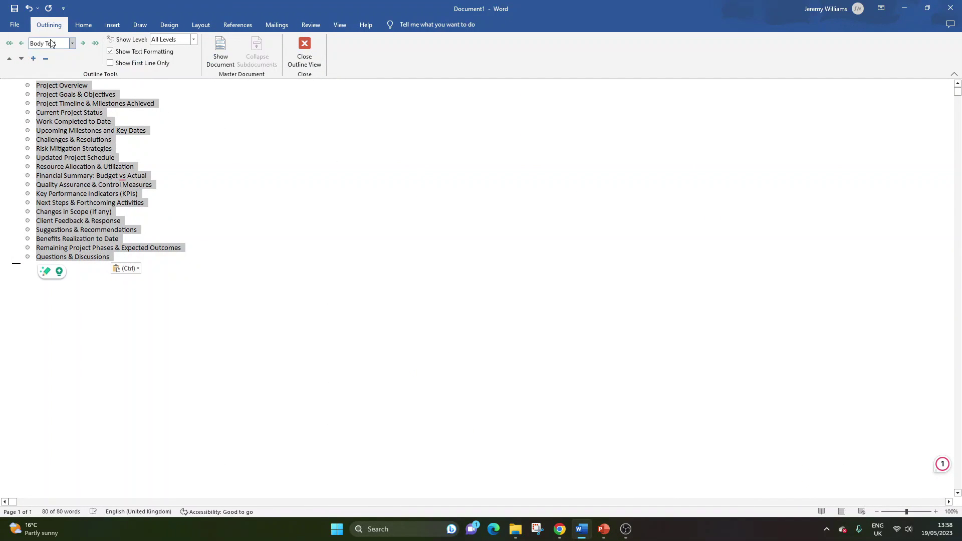
pyautogui.click(72, 43)
pyautogui.click(50, 54)
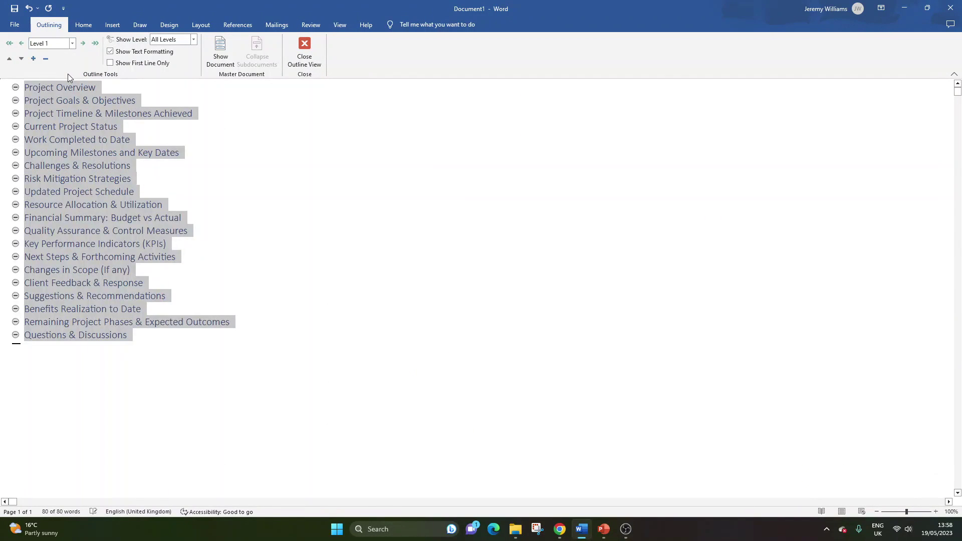
pyautogui.click(278, 236)
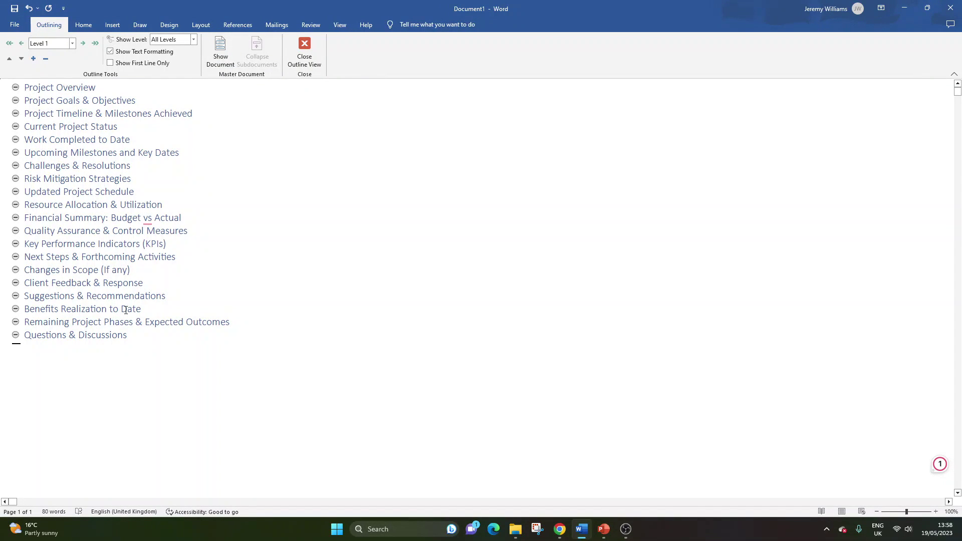
# Bold every outline heading with Ctrl+A and Ctrl+B.
pyautogui.hotkey('ctrl', 'a')
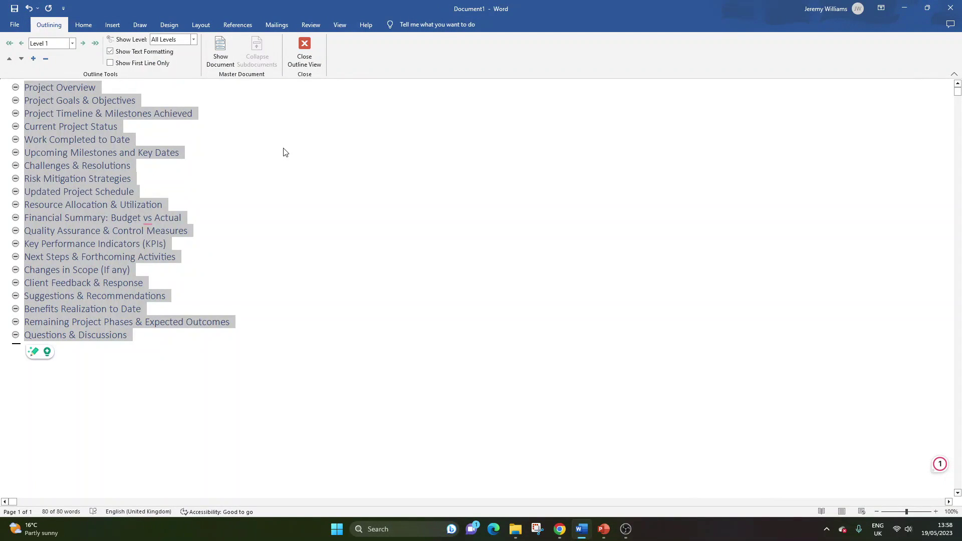
pyautogui.hotkey('ctrl', 'b')
pyautogui.click(283, 152)
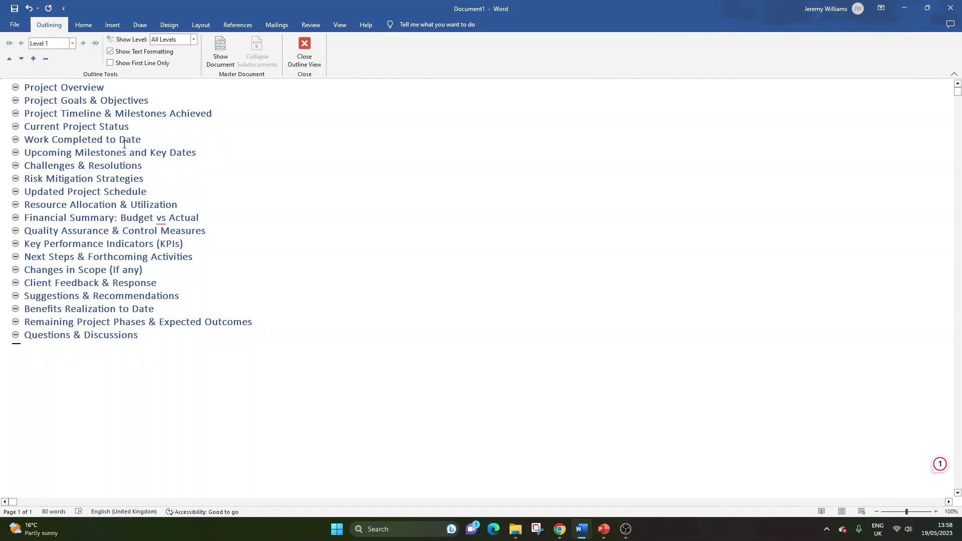
# Use Save As to store the outline as 'Client PowerPoint' in Downloads.
pyautogui.click(15, 25)
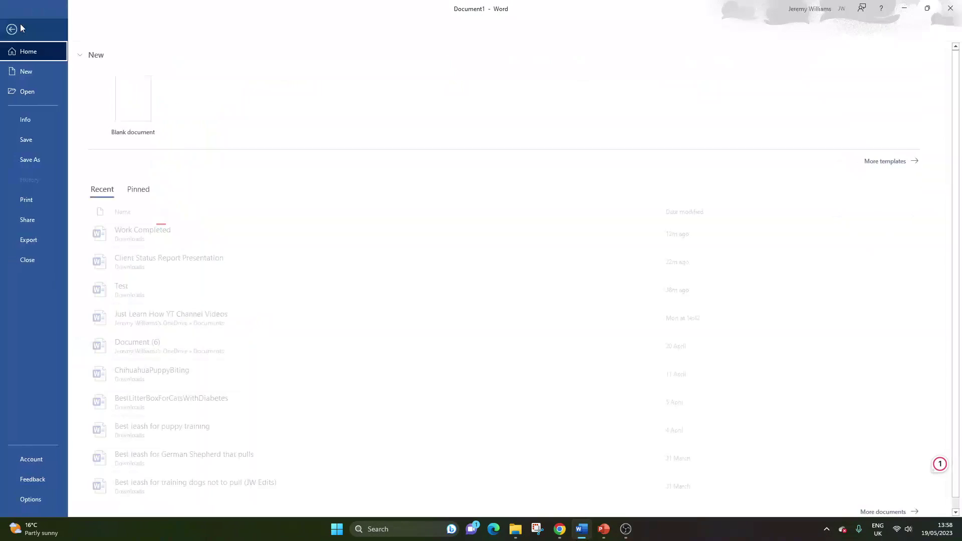
pyautogui.click(53, 160)
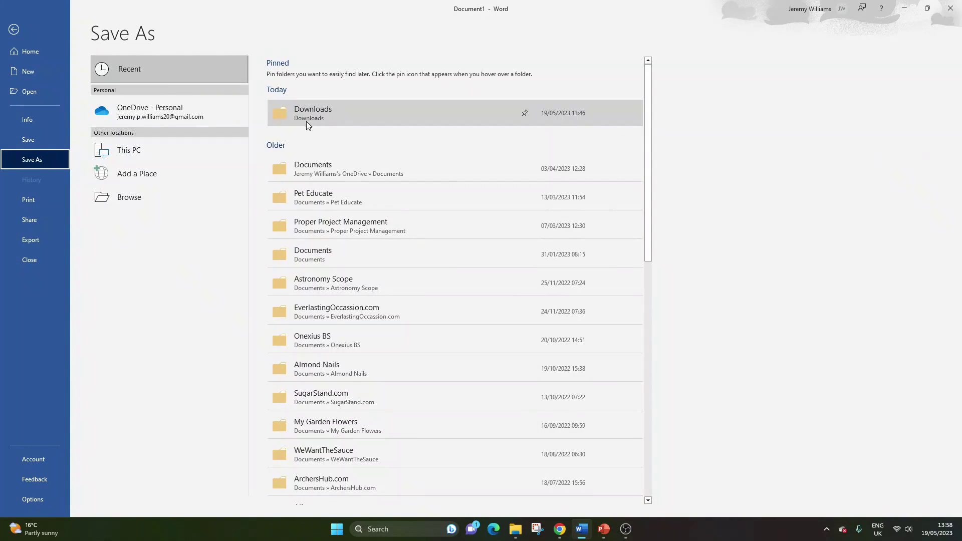
pyautogui.click(308, 123)
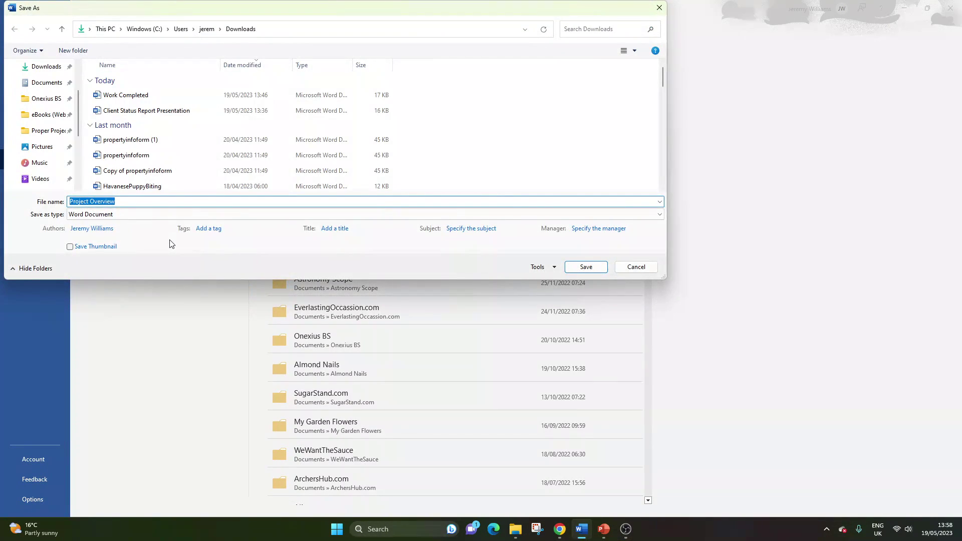
pyautogui.write('Client PowerPoint')
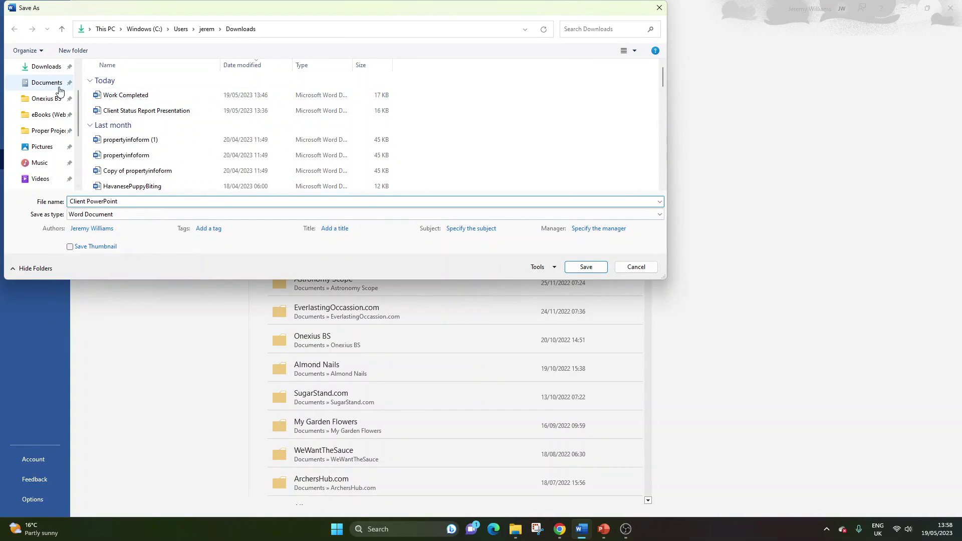
pyautogui.click(46, 66)
pyautogui.click(585, 267)
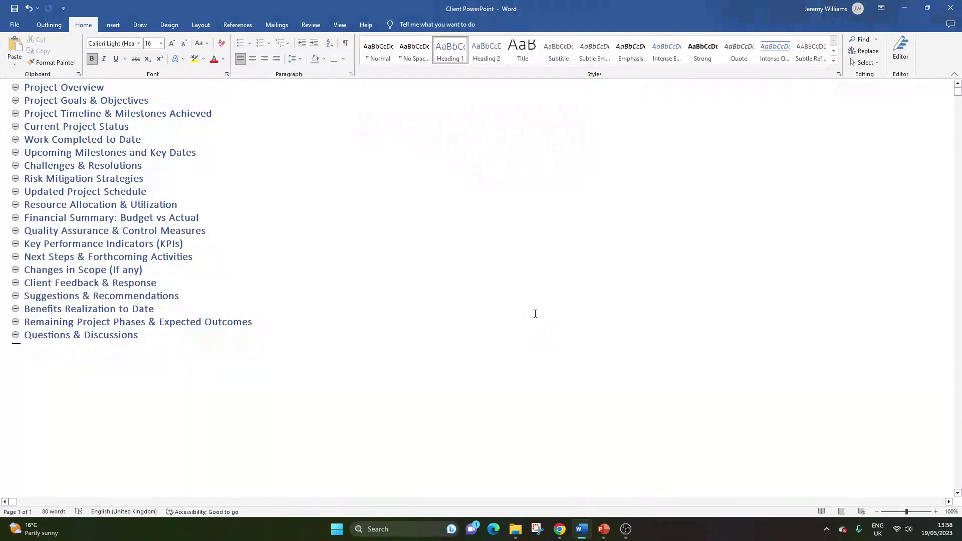
# Try Slides from Outline with Client PowerPoint, closing Word after the file-in-use error.
pyautogui.click(605, 529)
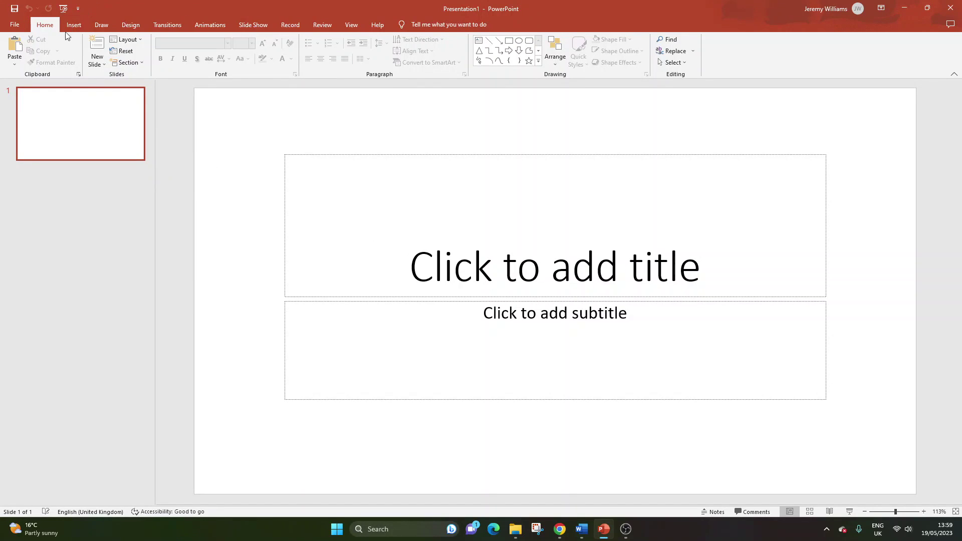
pyautogui.click(99, 64)
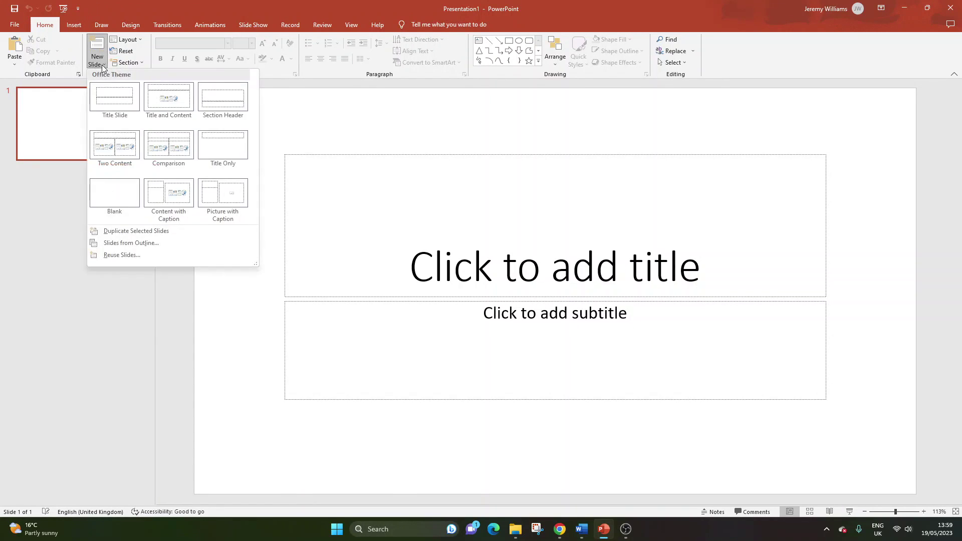
pyautogui.click(129, 242)
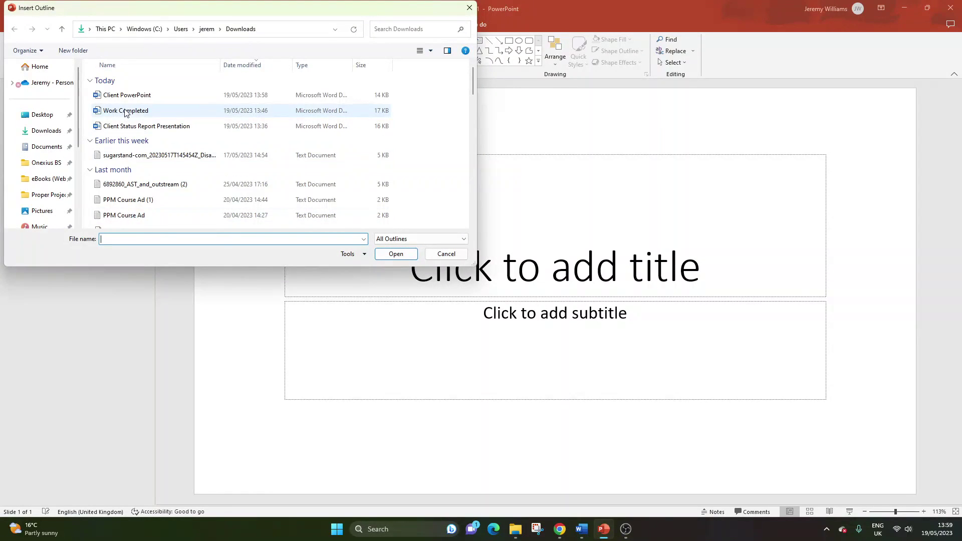
pyautogui.click(127, 95)
pyautogui.click(395, 254)
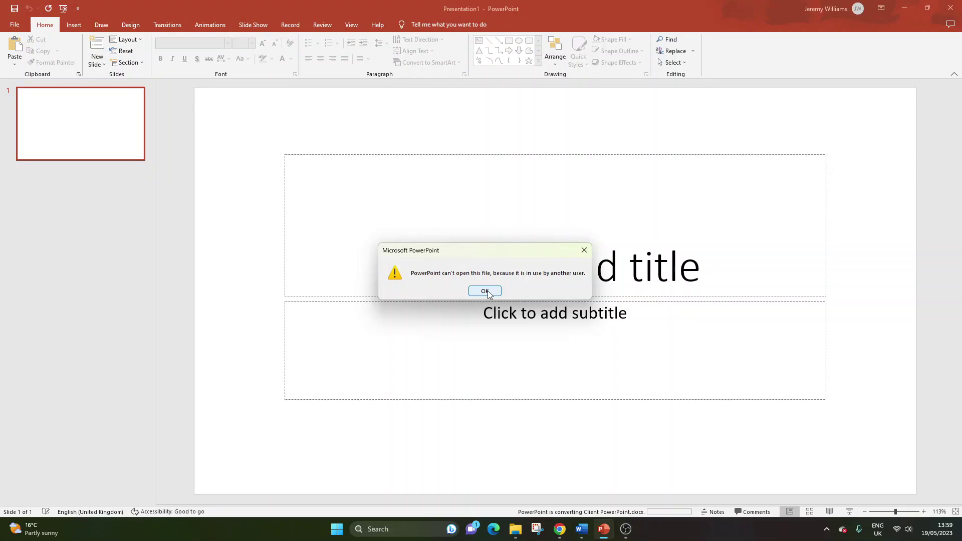
pyautogui.click(485, 291)
pyautogui.click(581, 529)
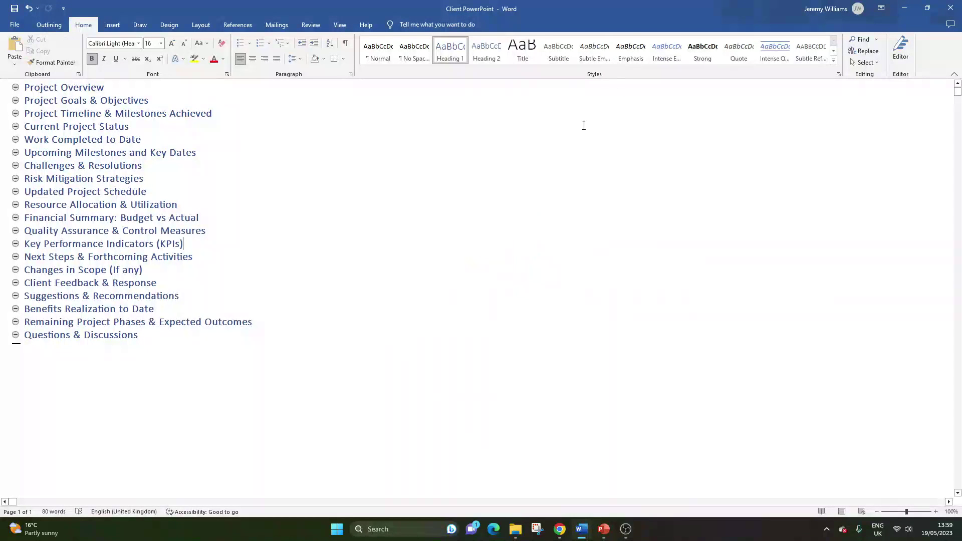
pyautogui.click(949, 16)
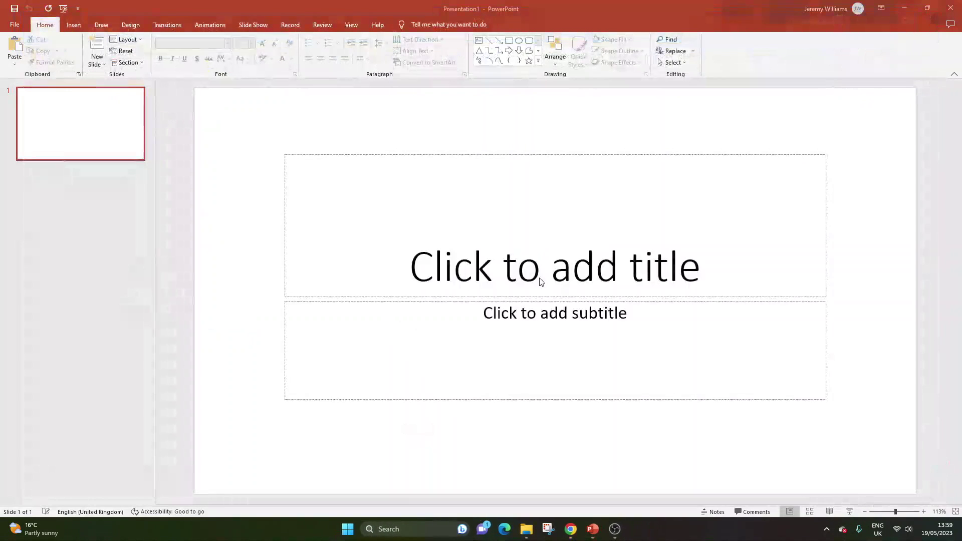
# Insert slides from the Client PowerPoint outline file.
pyautogui.click(100, 70)
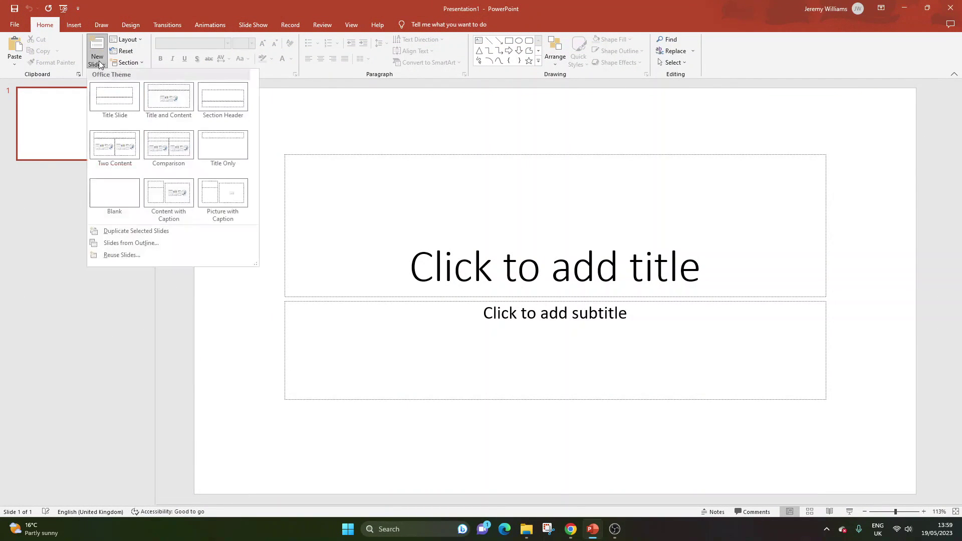
pyautogui.click(141, 243)
pyautogui.click(130, 95)
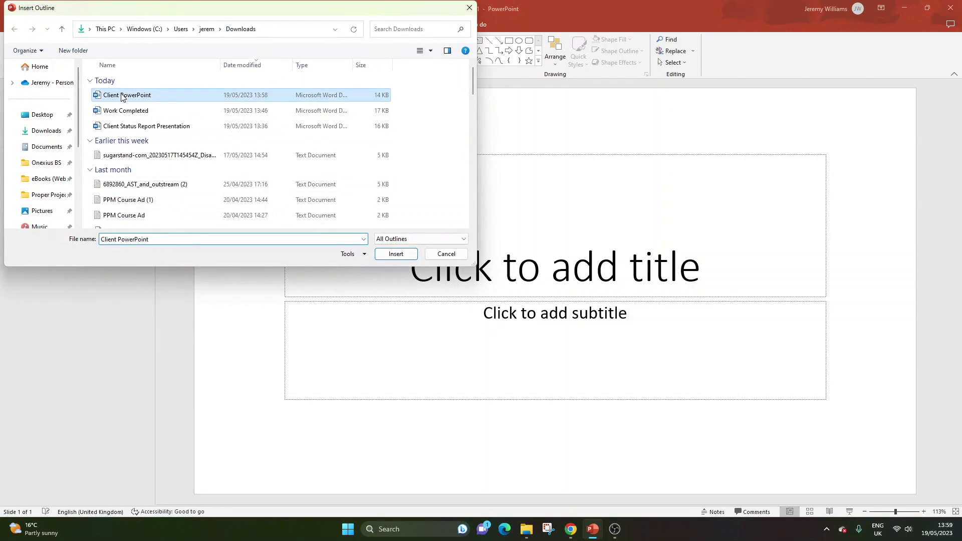
pyautogui.click(387, 255)
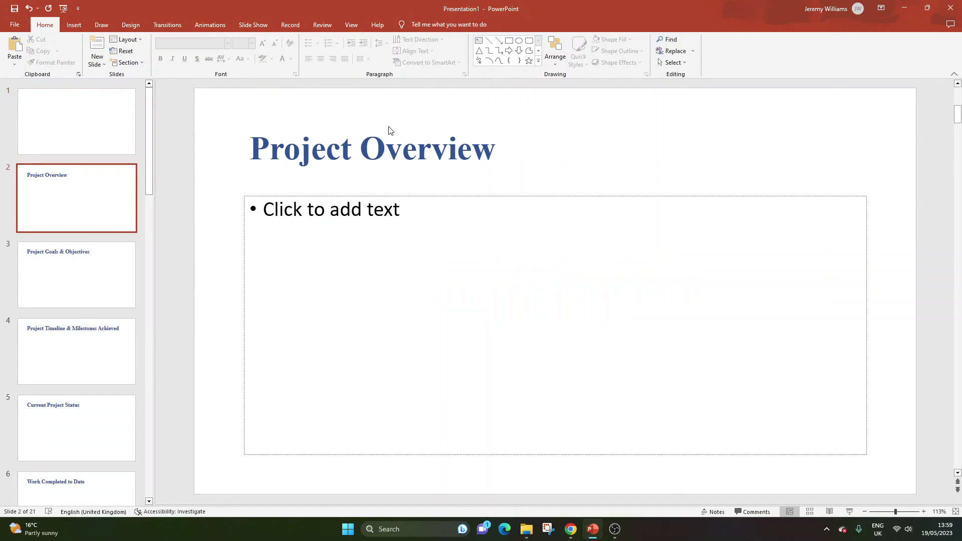
# Check the new slides, from Current Project Status to Challenges & Resolutions, then return to Project Overview.
pyautogui.click(391, 133)
pyautogui.click(75, 280)
pyautogui.click(75, 351)
pyautogui.click(73, 429)
pyautogui.click(83, 425)
pyautogui.click(75, 411)
pyautogui.scroll(-3, 65, 371)
pyautogui.click(64, 325)
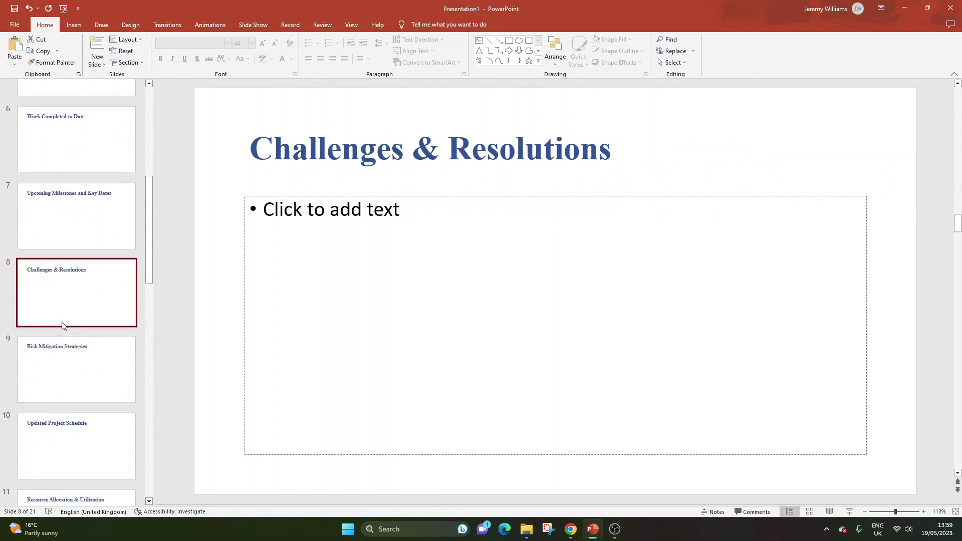
pyautogui.scroll(-10, 63, 327)
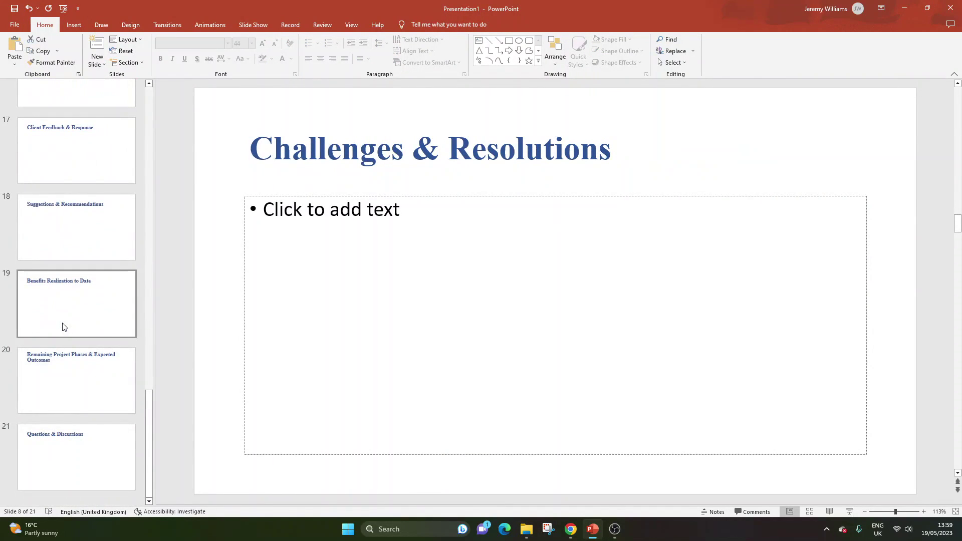
pyautogui.scroll(15, 64, 327)
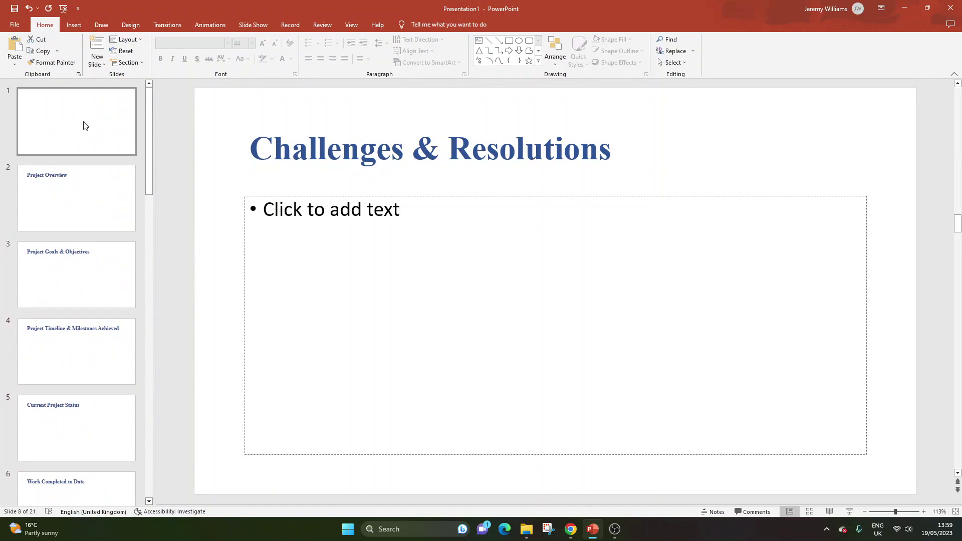
pyautogui.click(96, 142)
pyautogui.click(95, 204)
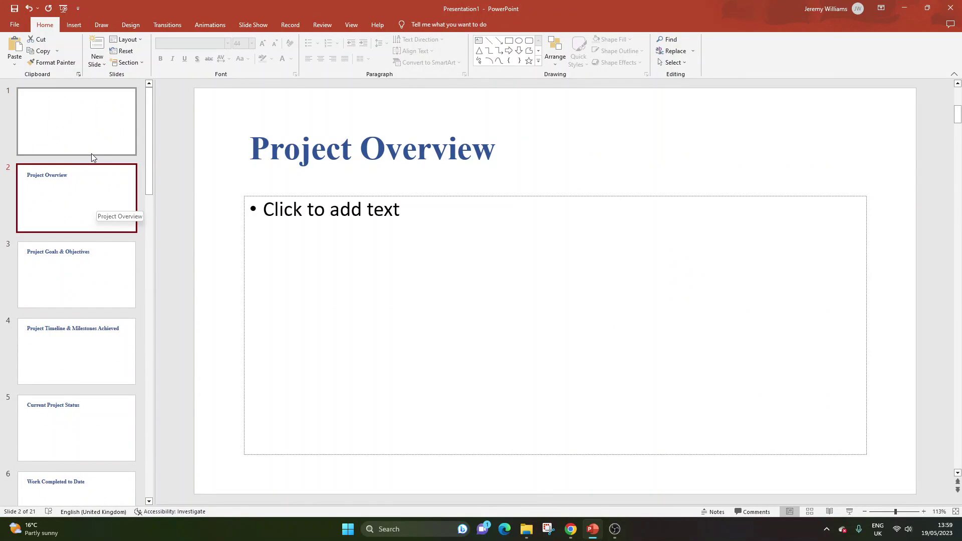
# Browse the design themes and apply Parallax to every slide.
pyautogui.click(125, 26)
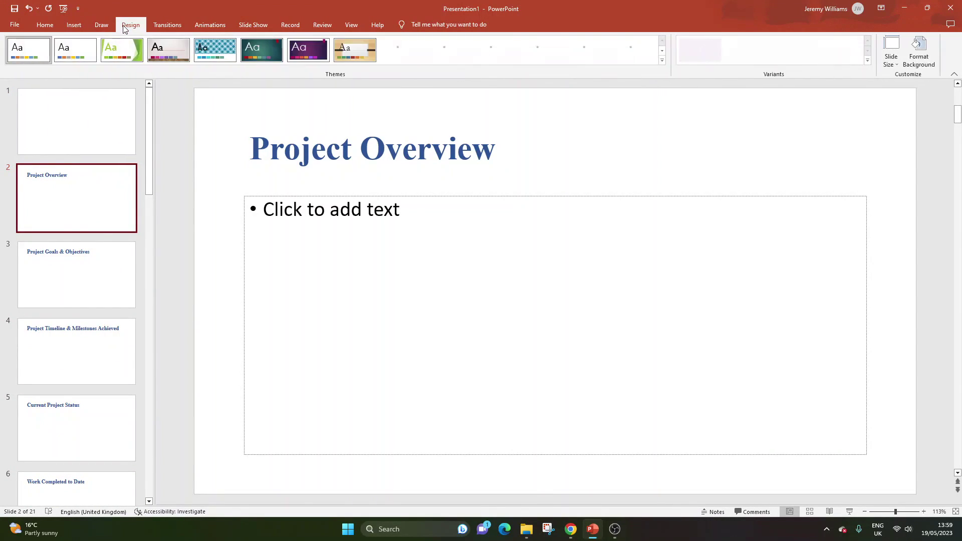
pyautogui.click(662, 51)
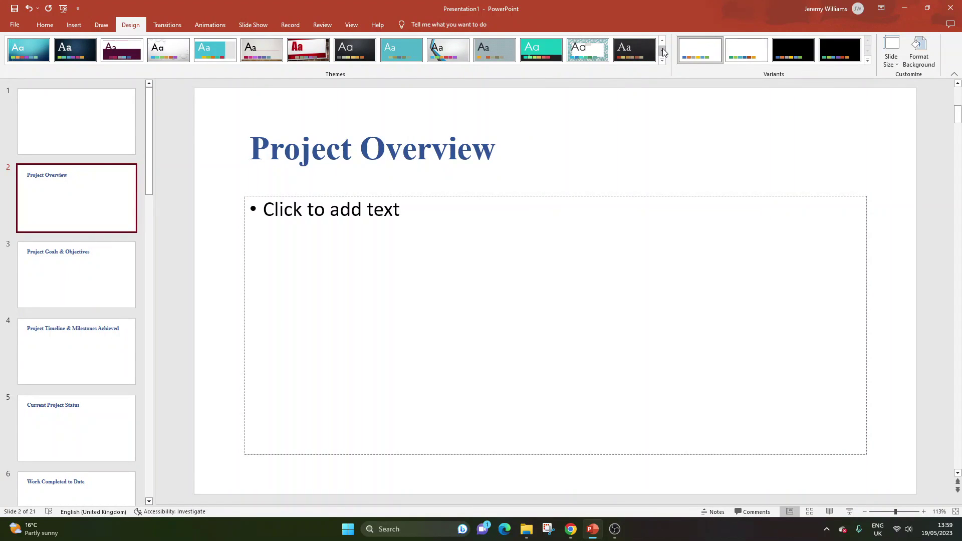
pyautogui.click(662, 51)
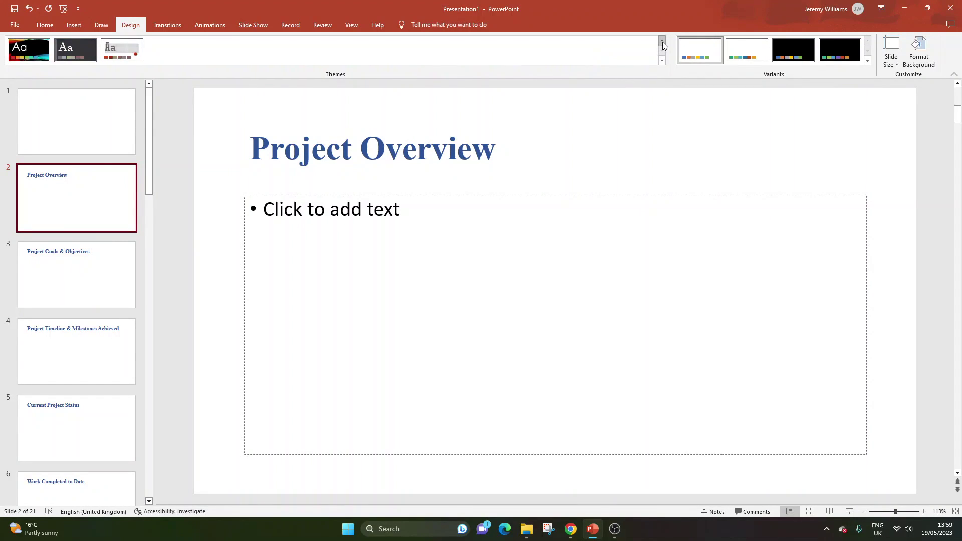
pyautogui.click(662, 41)
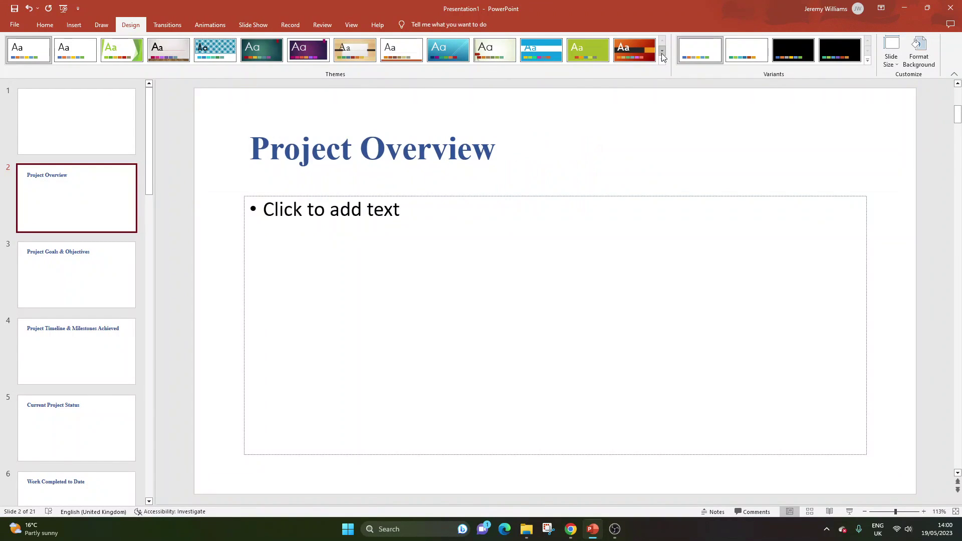
pyautogui.click(662, 51)
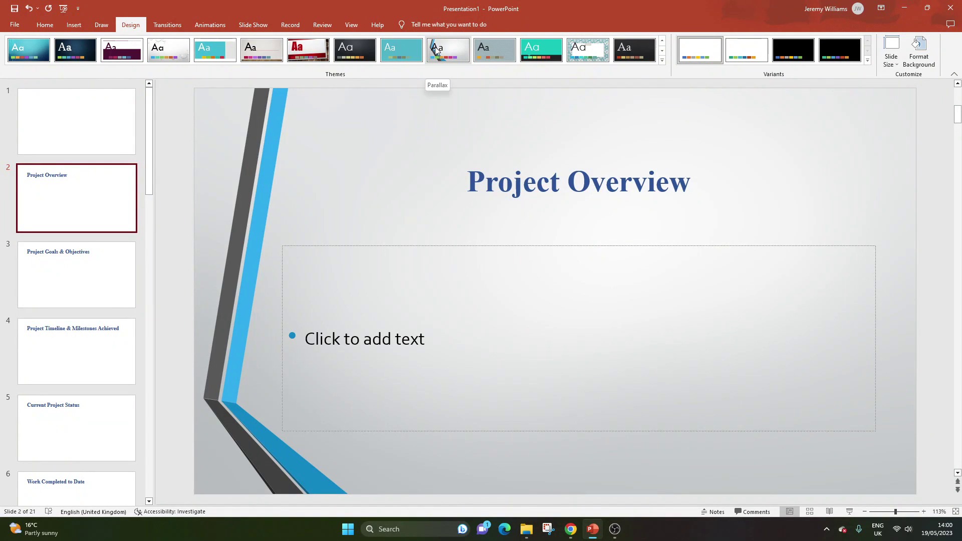
pyautogui.click(436, 49)
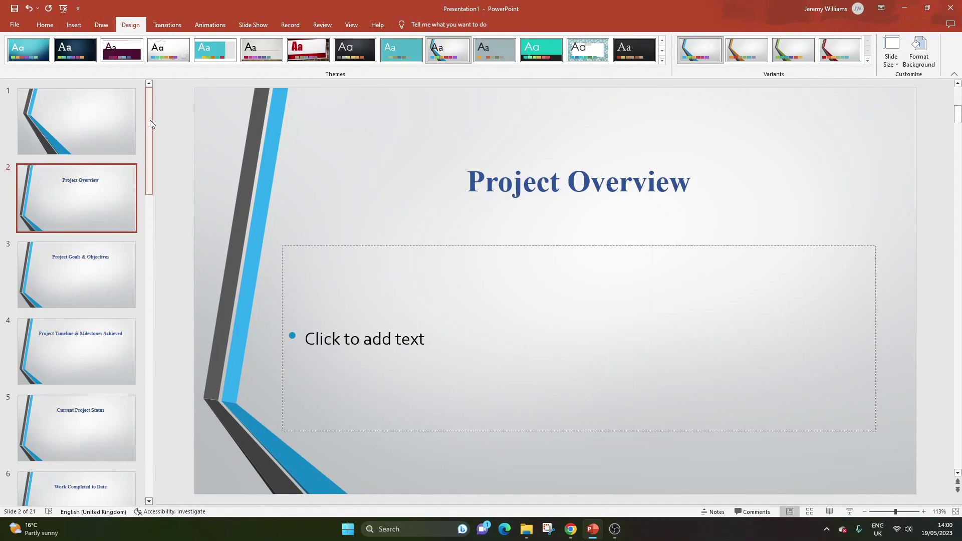
# Scroll the slides and browse the theme rows again before returning to ChatGPT.
pyautogui.moveTo(149, 119); pyautogui.dragTo(166, 63)
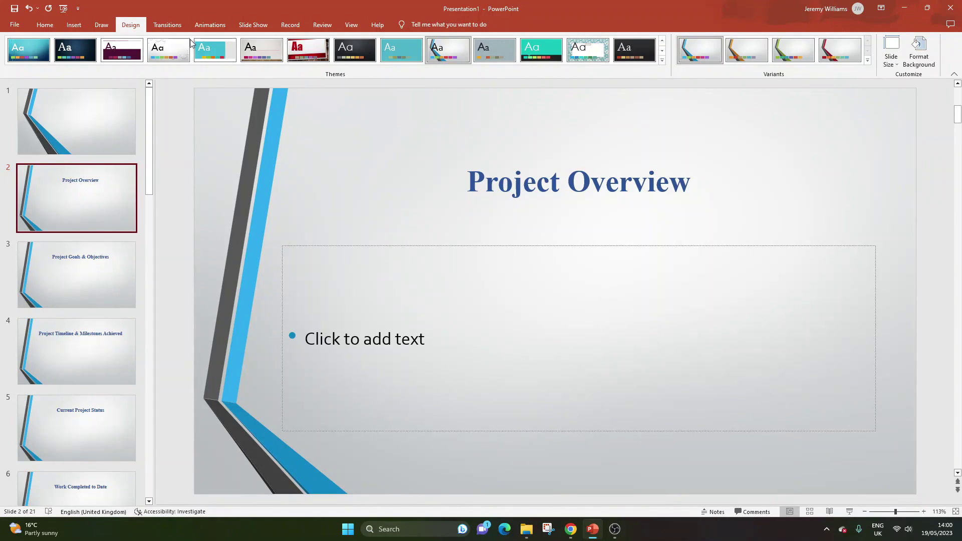
pyautogui.scroll(-1, 604, 49)
pyautogui.scroll(-2, 577, 50)
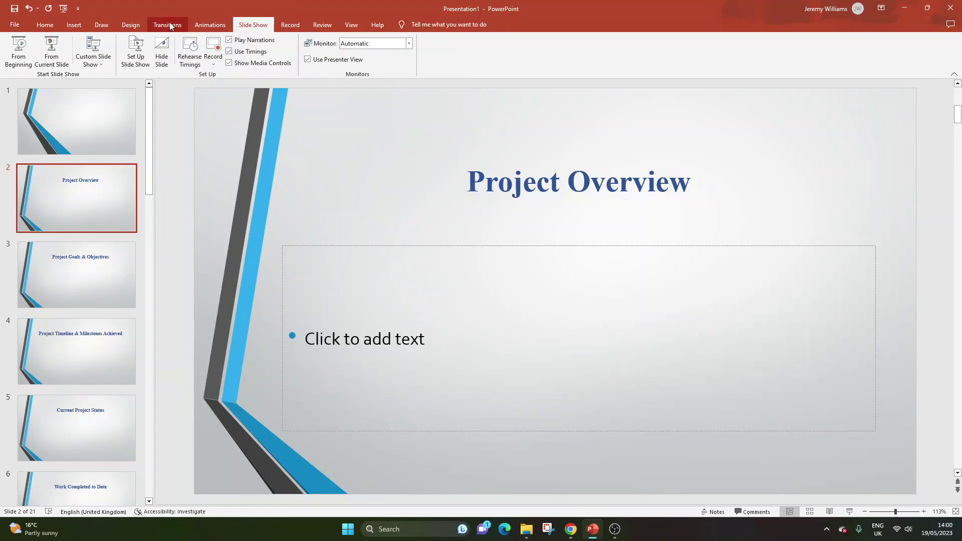
pyautogui.click(132, 25)
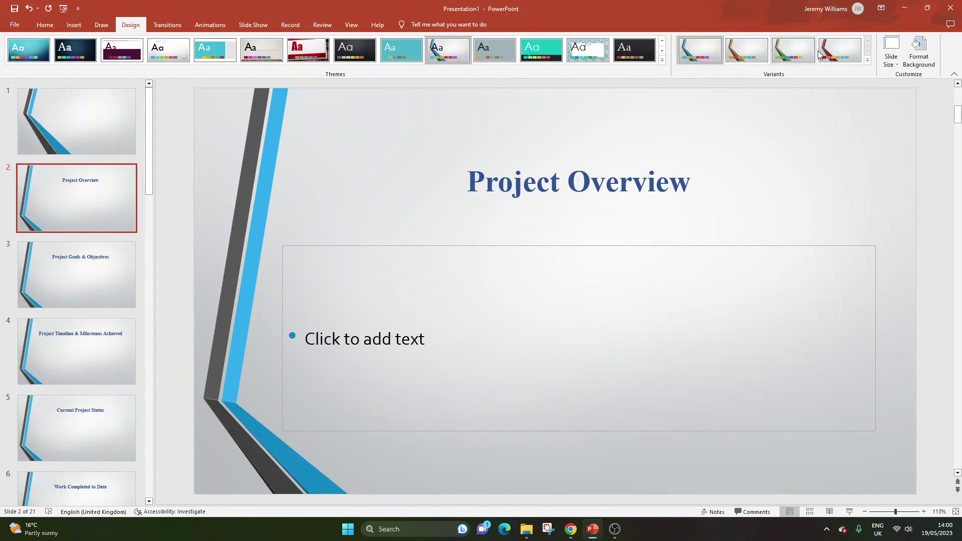
pyautogui.click(662, 51)
pyautogui.click(662, 42)
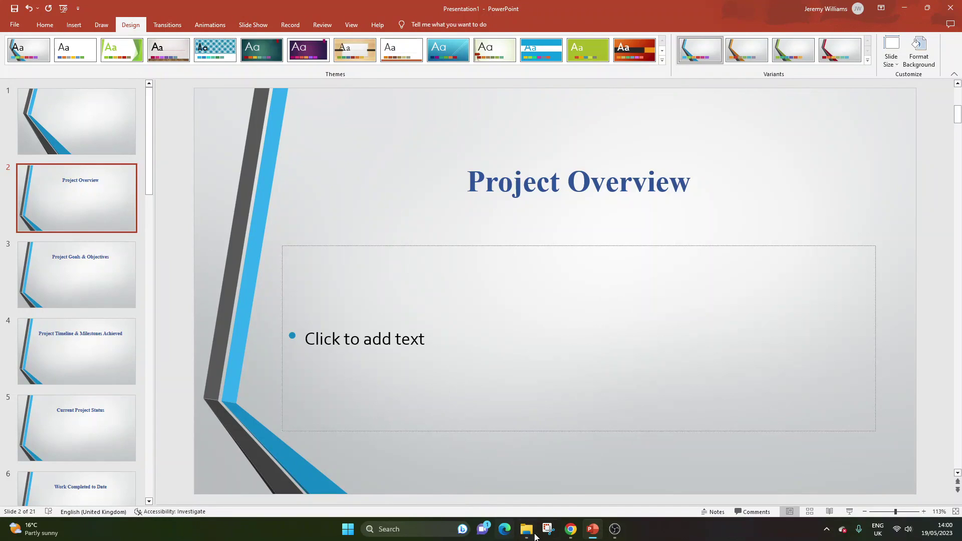
pyautogui.click(571, 530)
# Begin a ChatGPT message 'Please provide an overview of what we should include in the', replacing a false start.
pyautogui.click(547, 310)
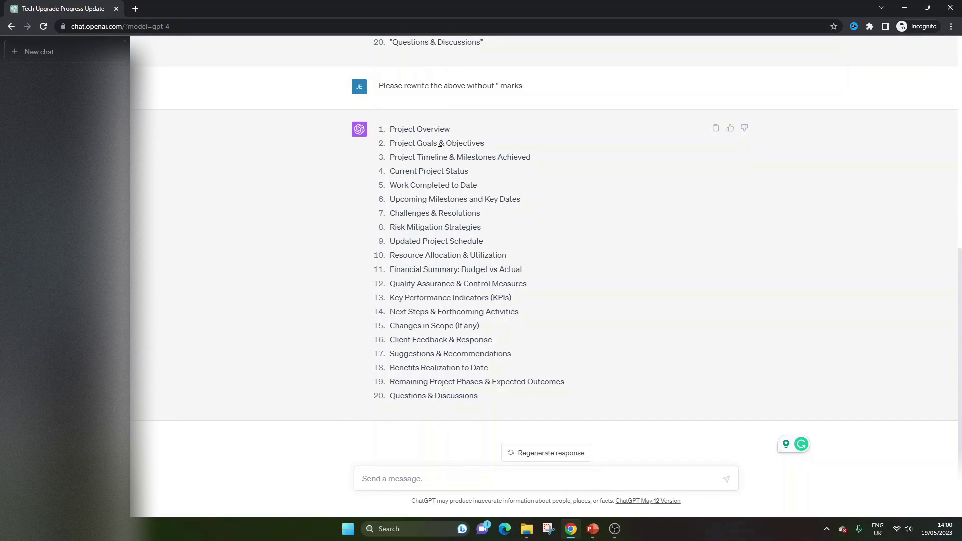
pyautogui.tripleClick(436, 157)
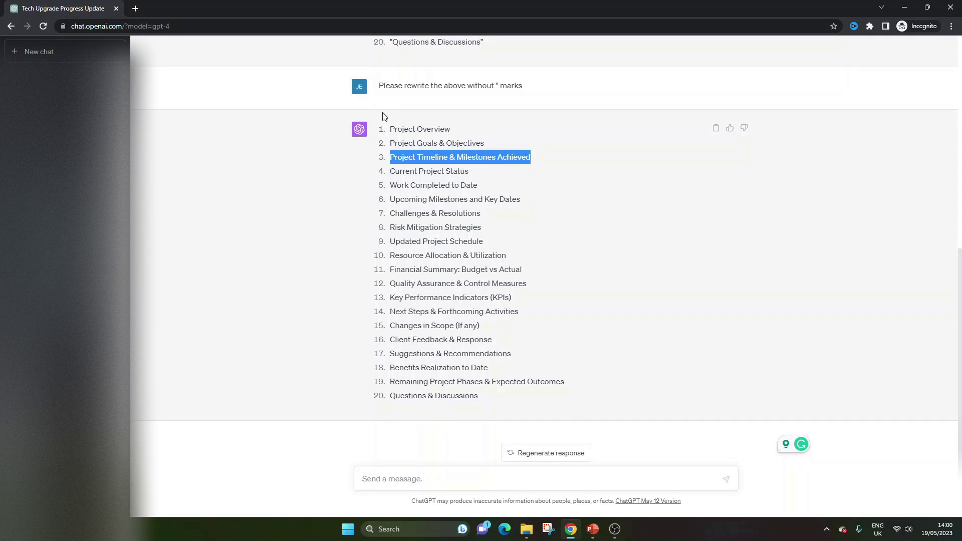
pyautogui.click(422, 475)
pyautogui.write('Please create')
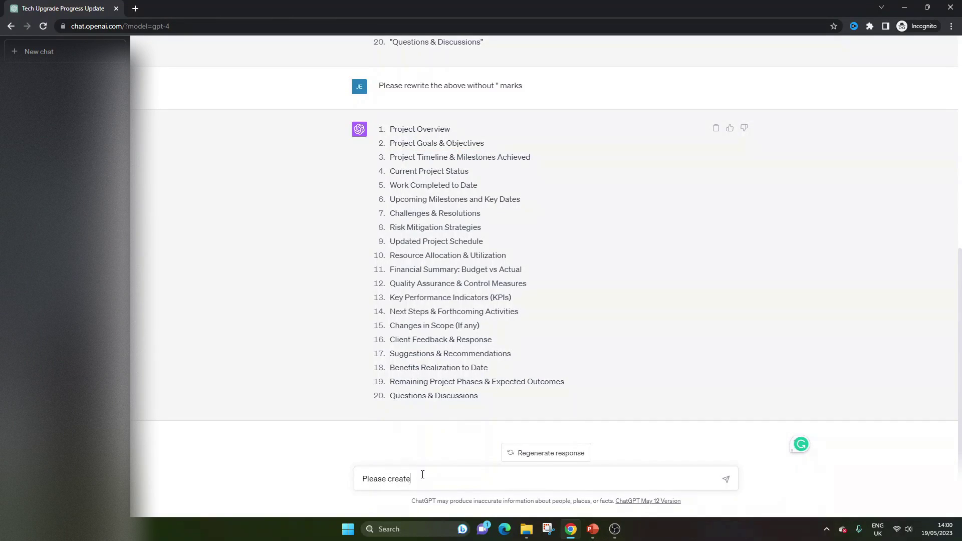
pyautogui.write(' the skud')
pyautogui.hotkey('ctrl', 'a')
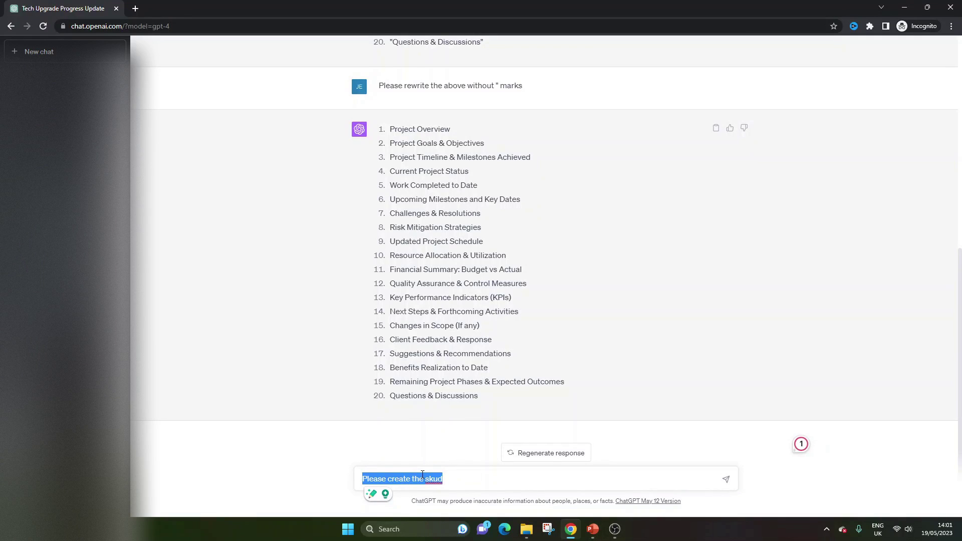
pyautogui.write('Ple')
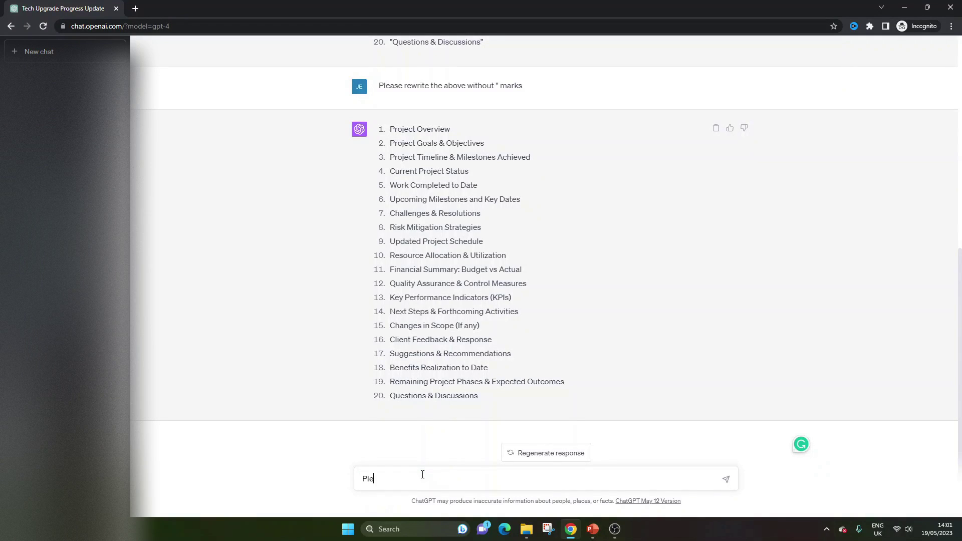
pyautogui.write('ase provide an overview of what we')
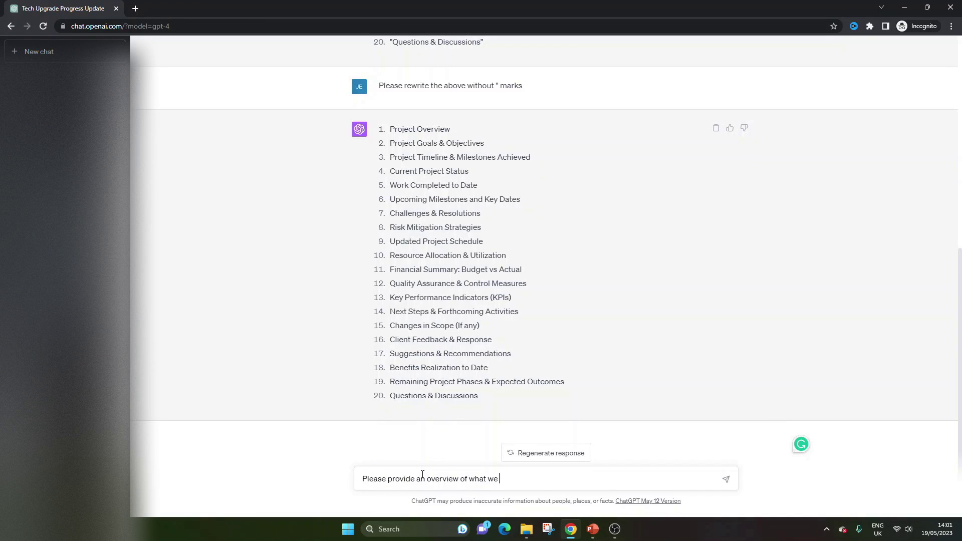
pyautogui.write(' should include in the')
# Finish the question with the 'Work Completed to Date' title plus 'slide' and send it.
pyautogui.moveTo(372, 186); pyautogui.dragTo(478, 186)
pyautogui.hotkey('ctrl', 'c')
pyautogui.click(571, 480)
pyautogui.hotkey('ctrl', 'v')
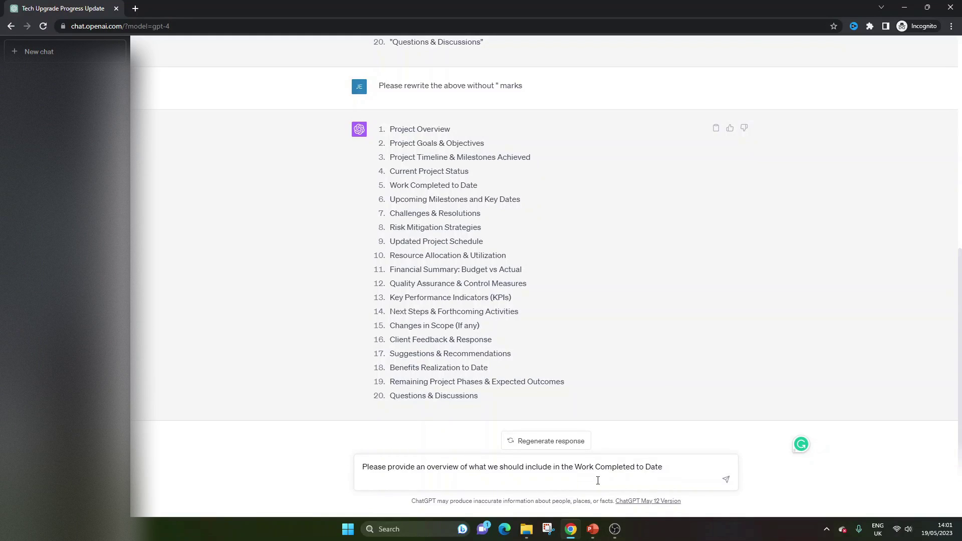
pyautogui.press('BackSpace')
pyautogui.write('slide')
pyautogui.press('Return')
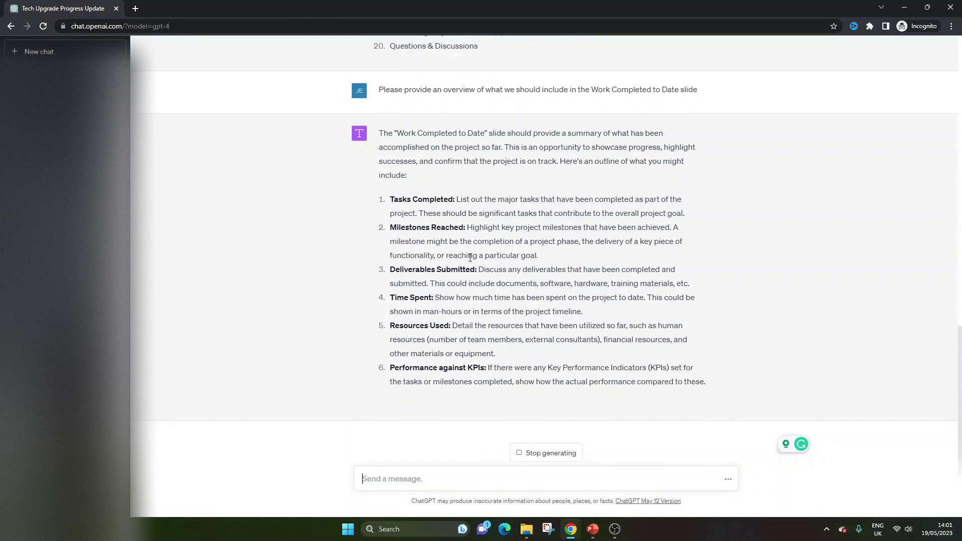
pyautogui.moveTo(422, 186); pyautogui.dragTo(474, 270)
pyautogui.click(497, 310)
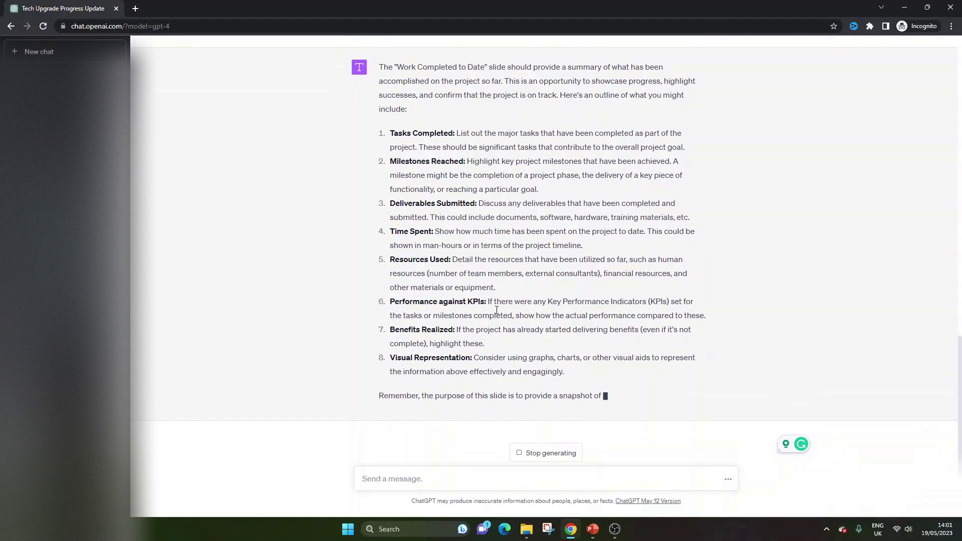
pyautogui.click(447, 478)
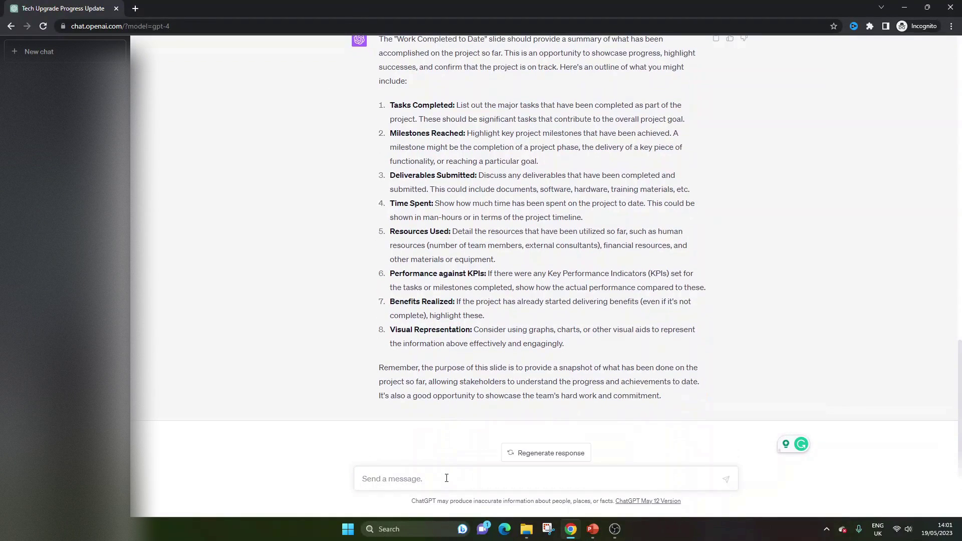
# Request the Work Completed to Date slide 'including the above, in tabular form'.
pyautogui.write('P')
pyautogui.press('BackSpace')
pyautogui.write('Create the')
pyautogui.hotkey('ctrl', 'v')
pyautogui.write('slide, includin')
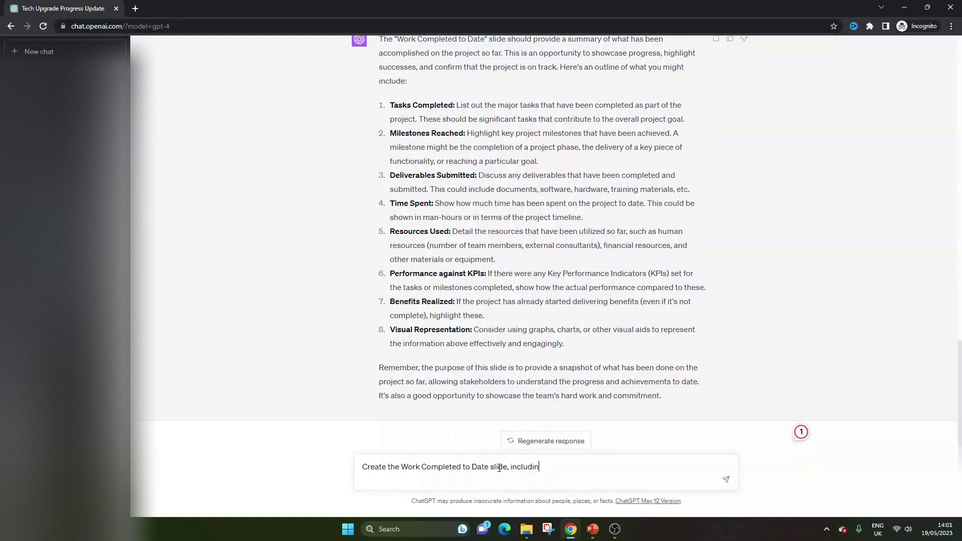
pyautogui.write('g the above, in tabular form')
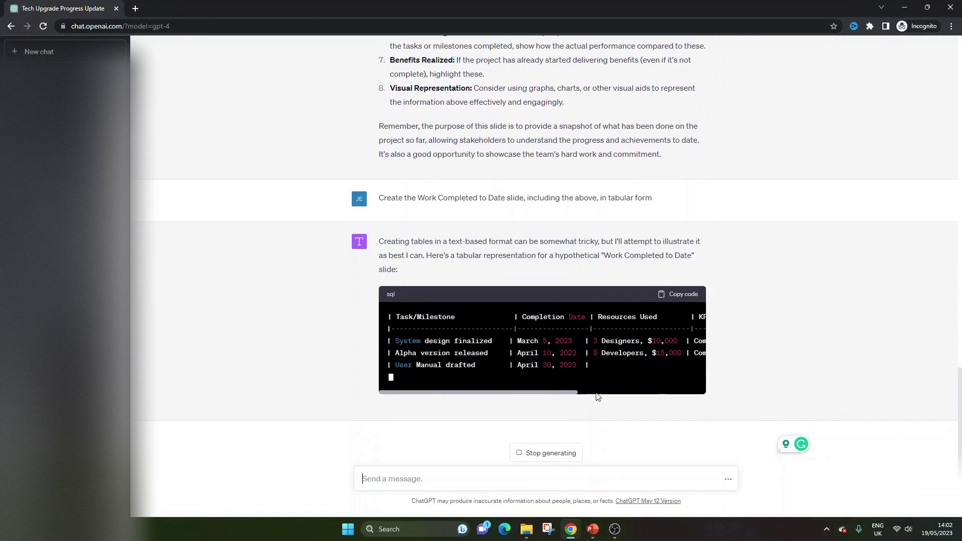
# Stop the code-style reply and resend the request without ', including the above,'.
pyautogui.click(552, 454)
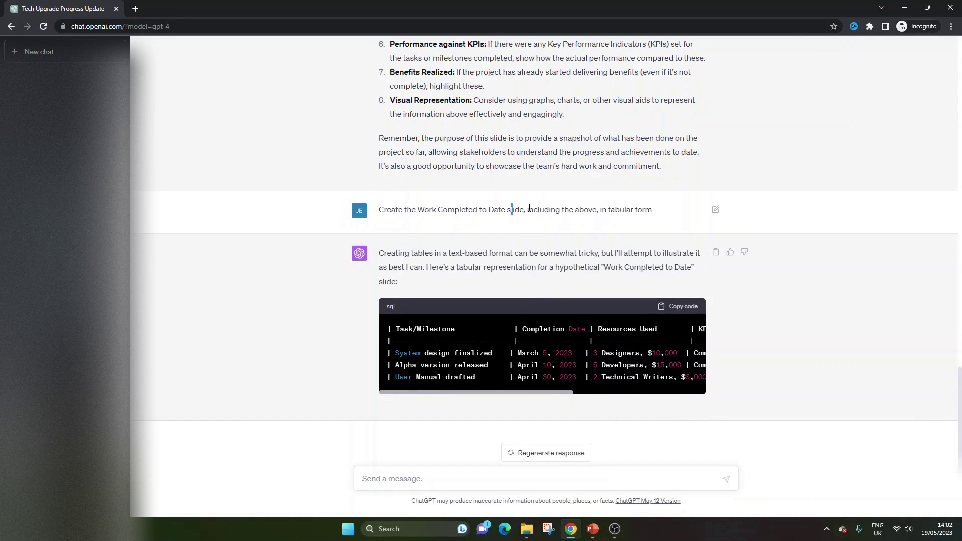
pyautogui.tripleClick(539, 210)
pyautogui.hotkey('ctrl', 'c')
pyautogui.click(456, 476)
pyautogui.hotkey('ctrl', 'v')
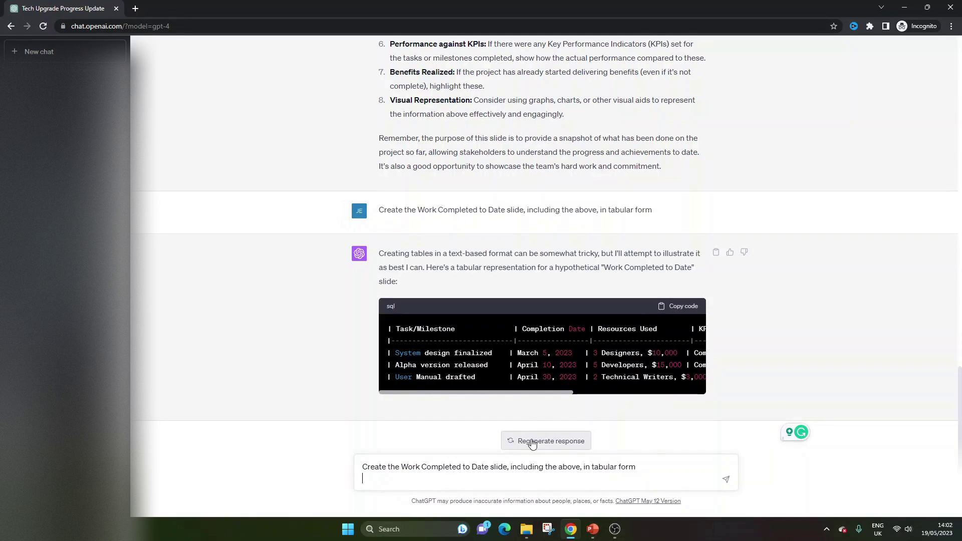
pyautogui.moveTo(507, 466); pyautogui.dragTo(580, 466)
pyautogui.press('BackSpace')
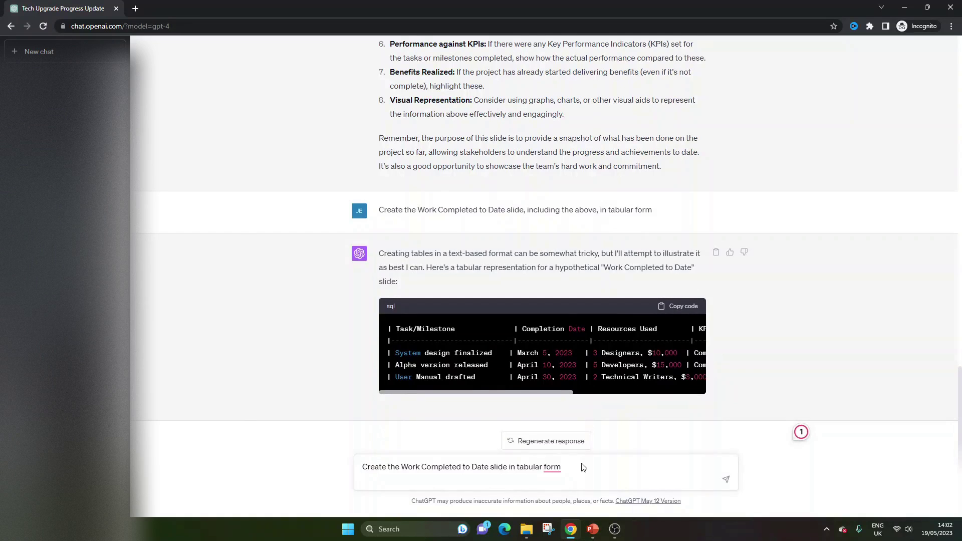
pyautogui.press('Return')
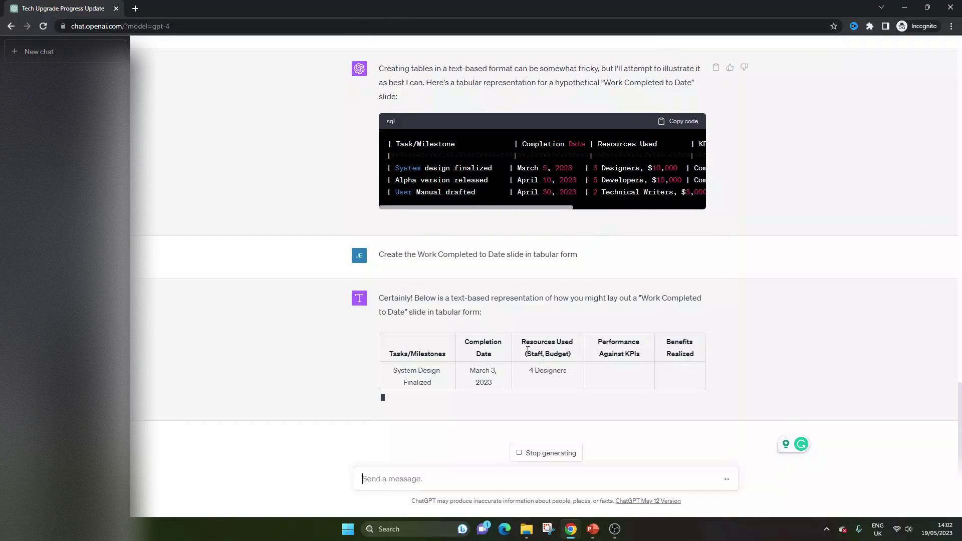
# Scroll back through the chat to review the first technology upgrade project prompt.
pyautogui.scroll(2, 452, 165)
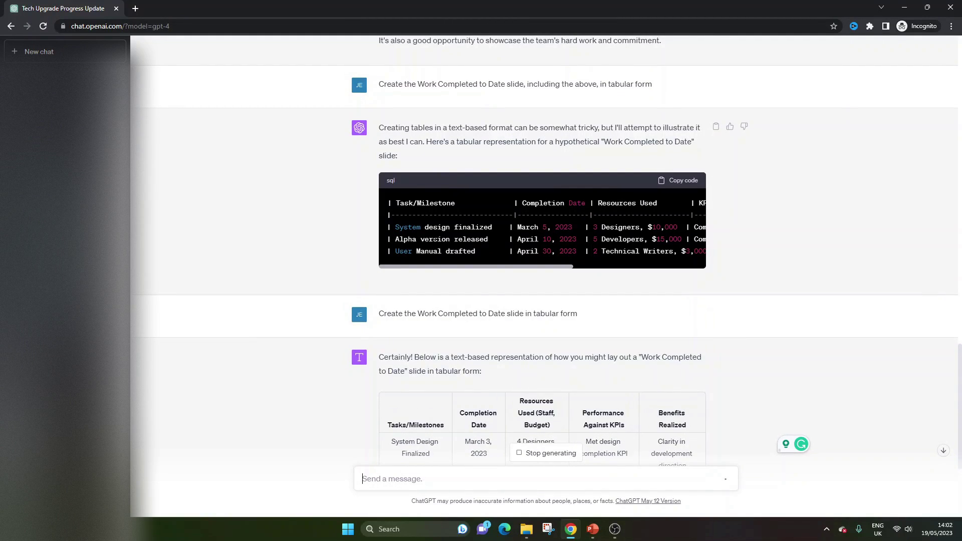
pyautogui.scroll(-2, 485, 289)
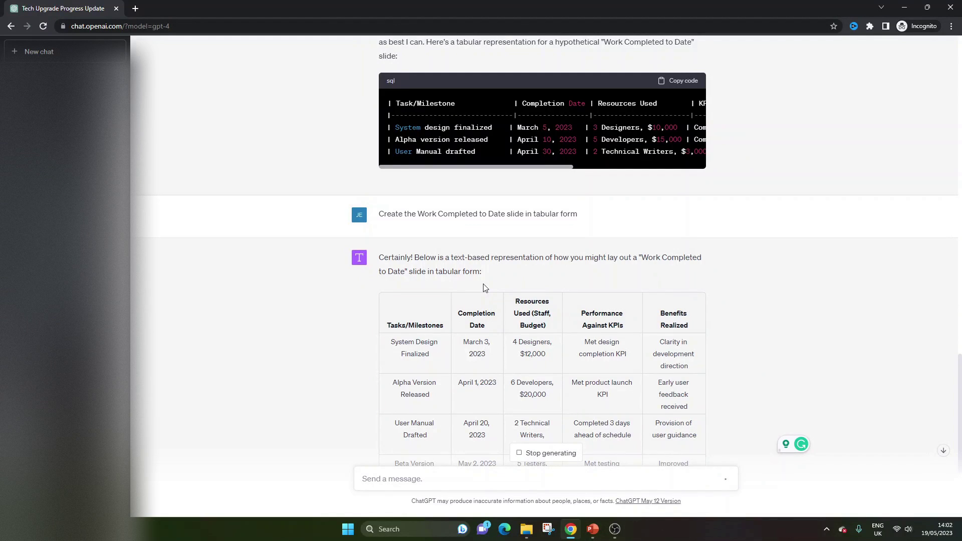
pyautogui.scroll(-3, 447, 262)
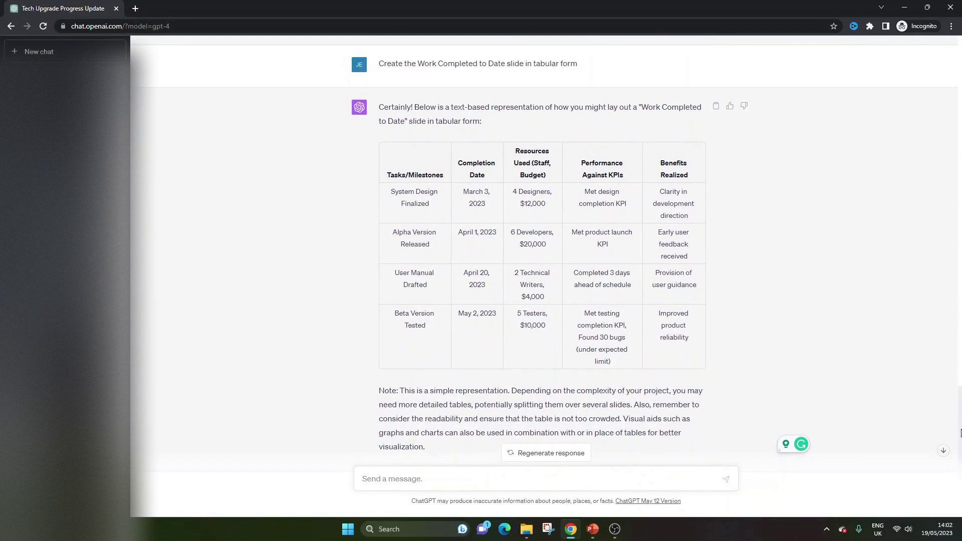
pyautogui.moveTo(959, 421); pyautogui.dragTo(960, 80)
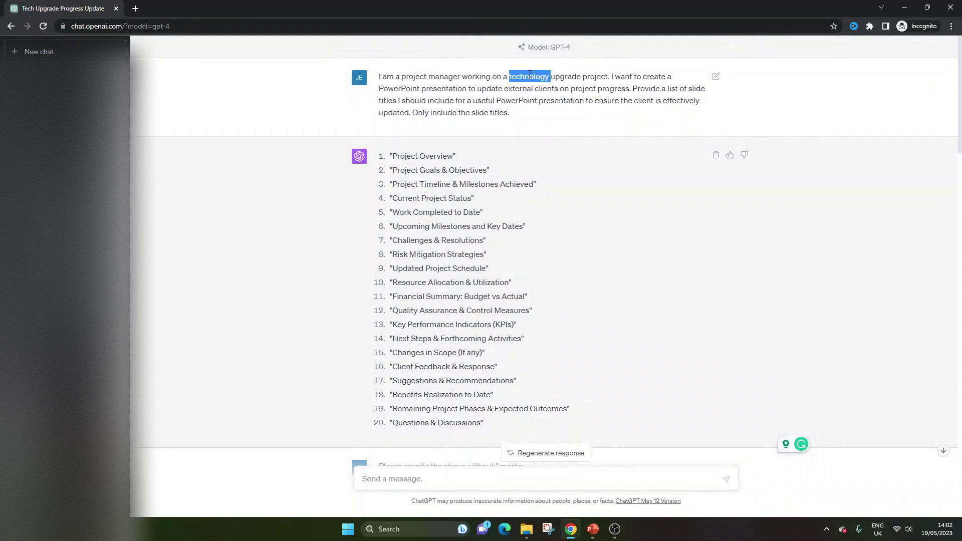
pyautogui.tripleClick(529, 76)
pyautogui.click(509, 76)
pyautogui.moveTo(510, 76); pyautogui.dragTo(607, 75)
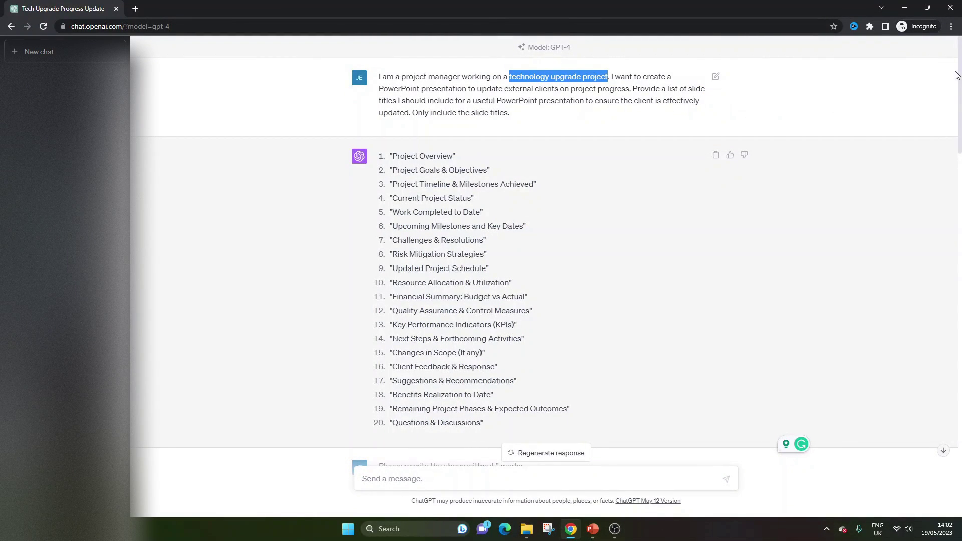
# Select the whole Work Completed to Date table in the reply for copying.
pyautogui.moveTo(959, 96); pyautogui.dragTo(961, 438)
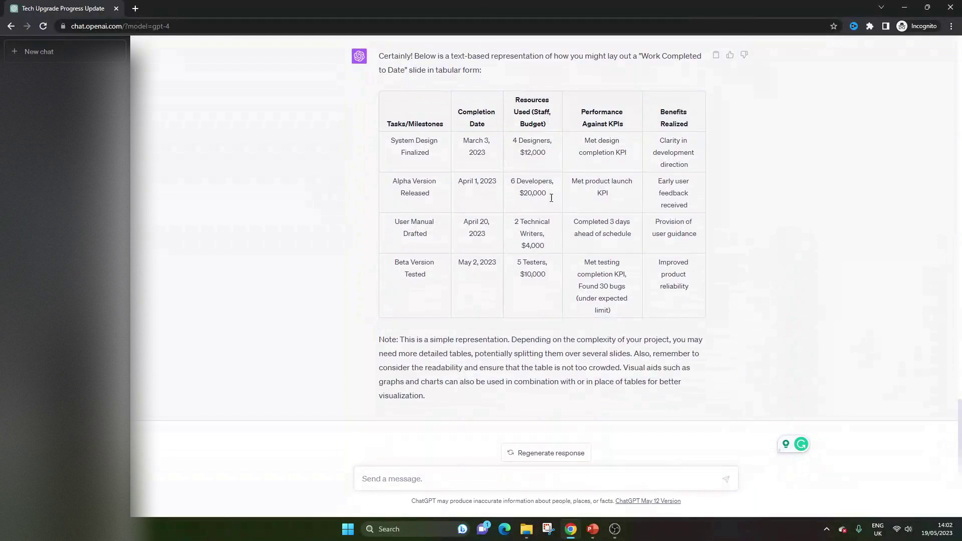
pyautogui.tripleClick(423, 145)
pyautogui.click(426, 148)
pyautogui.moveTo(387, 119); pyautogui.dragTo(694, 312)
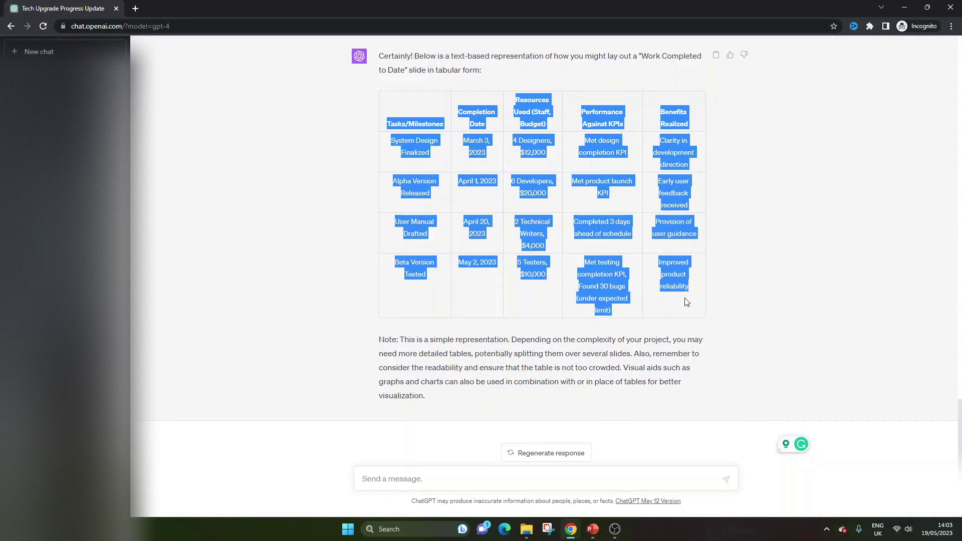
pyautogui.click(532, 174)
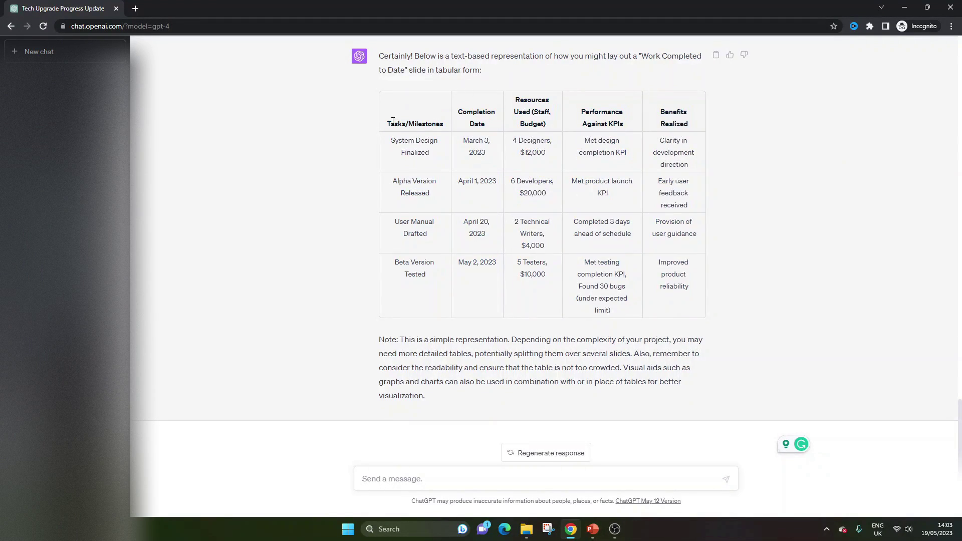
pyautogui.moveTo(387, 122); pyautogui.dragTo(692, 299)
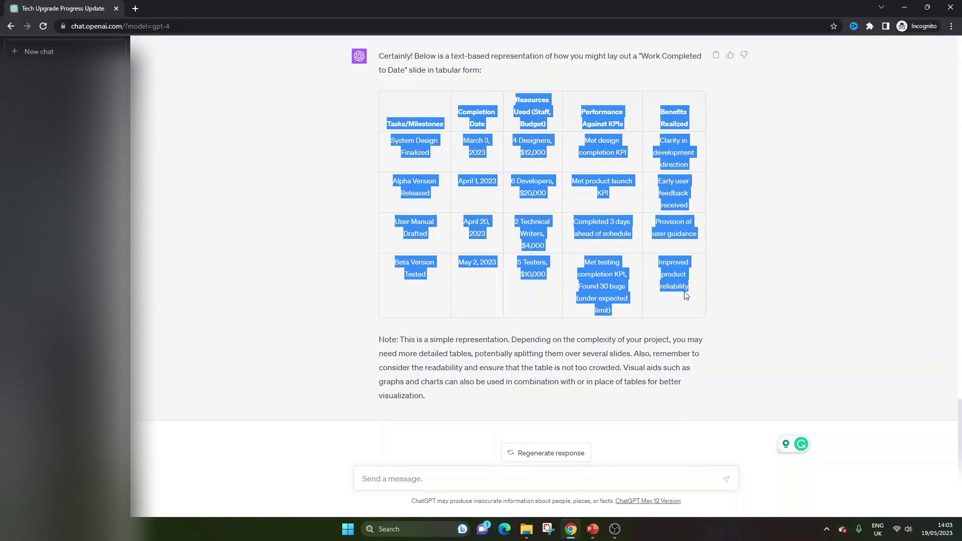
# Paste the copied table onto slide 6, Work Completed to Date, in PowerPoint.
pyautogui.hotkey('alt', 'Tab')
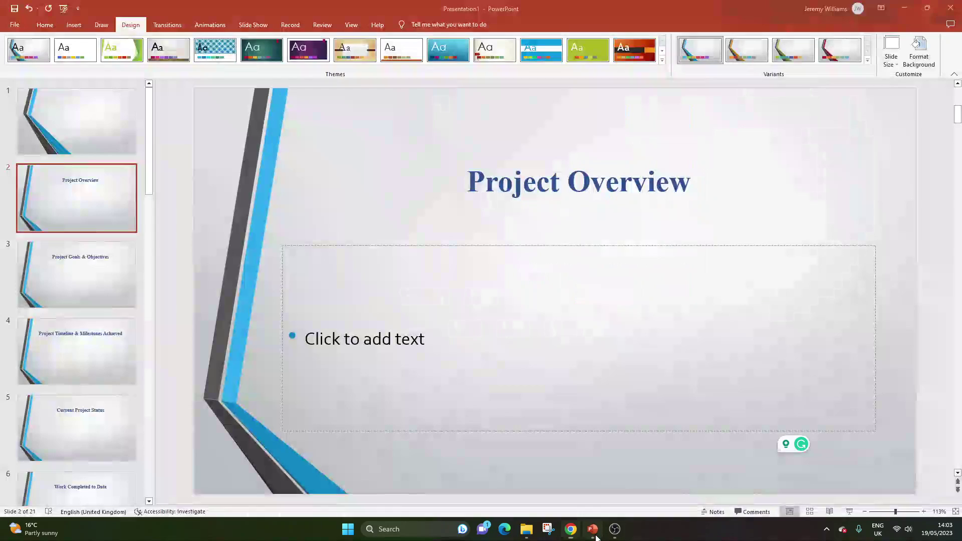
pyautogui.scroll(-2, 70, 291)
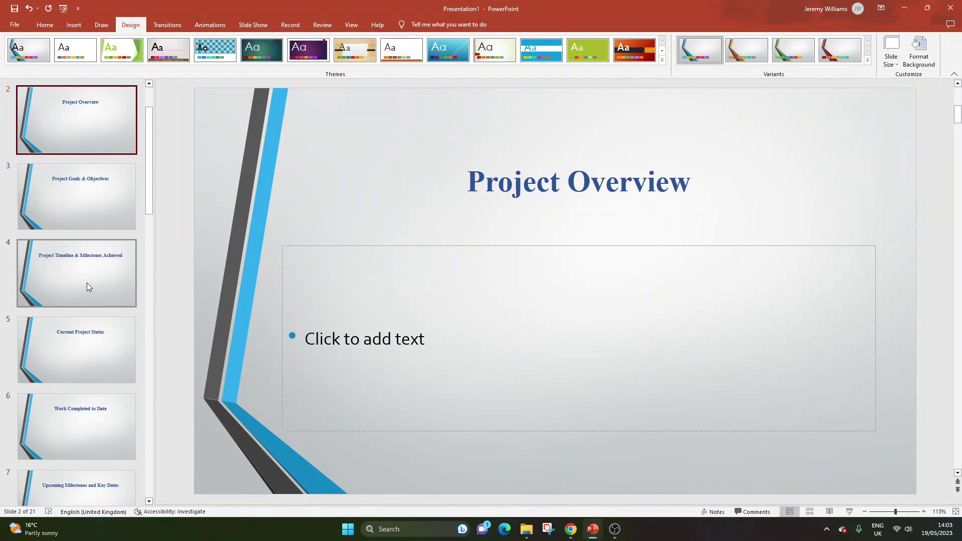
pyautogui.scroll(-2, 86, 283)
pyautogui.click(116, 347)
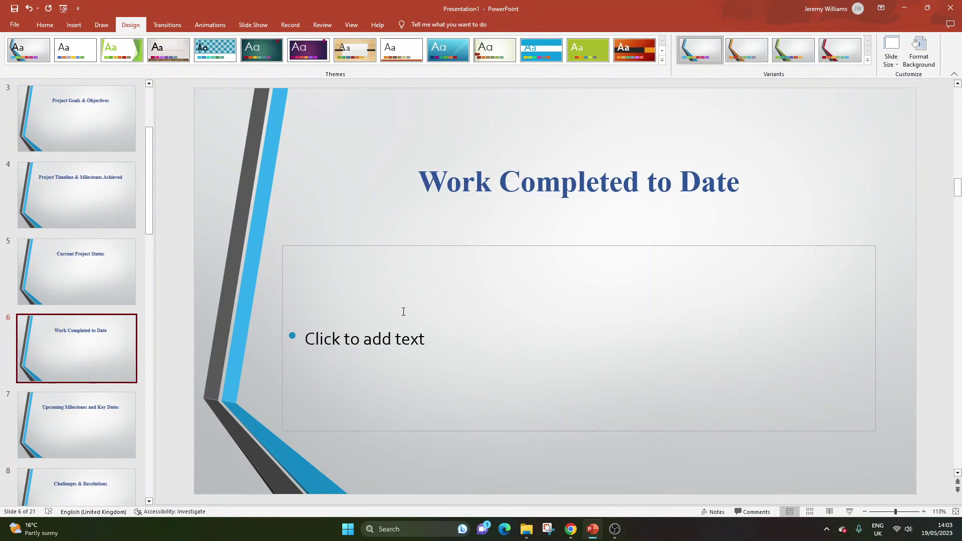
pyautogui.click(45, 25)
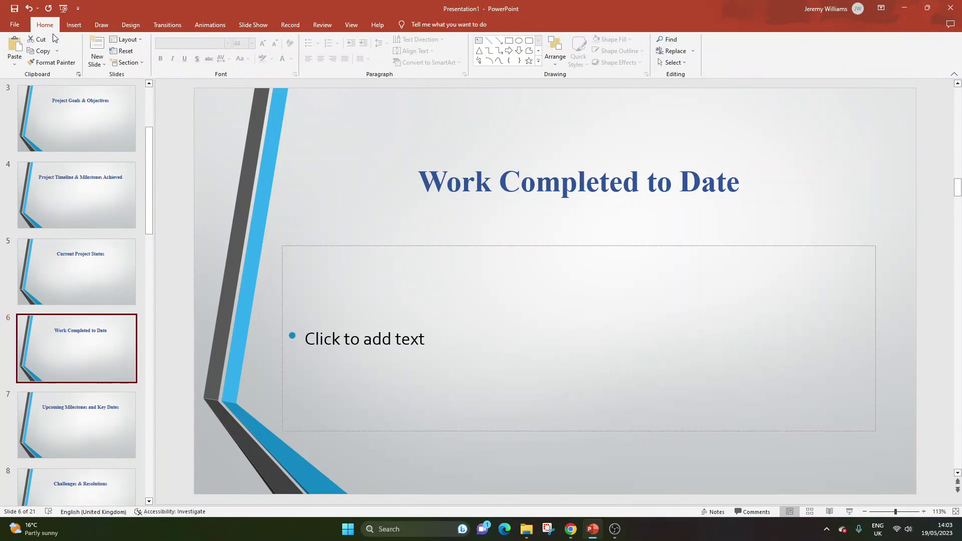
pyautogui.click(19, 65)
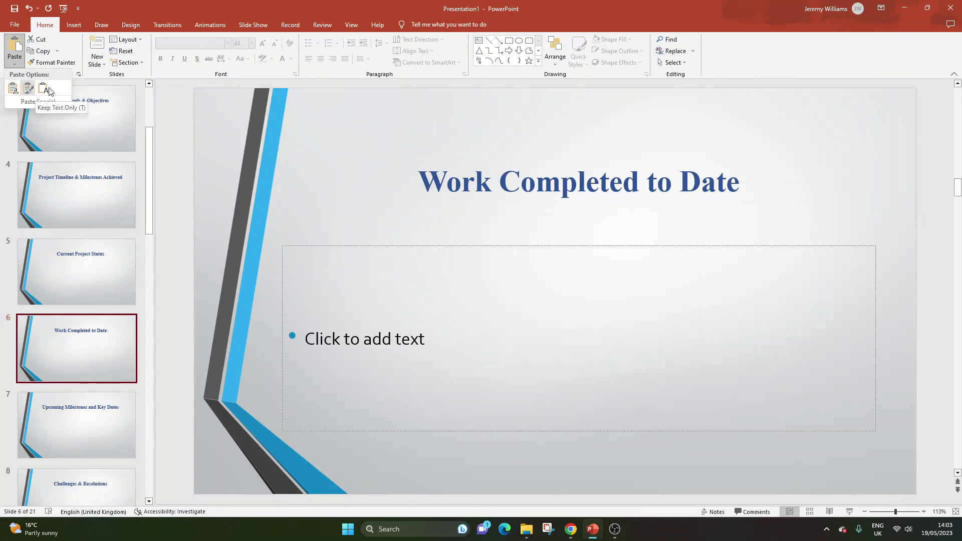
pyautogui.click(14, 89)
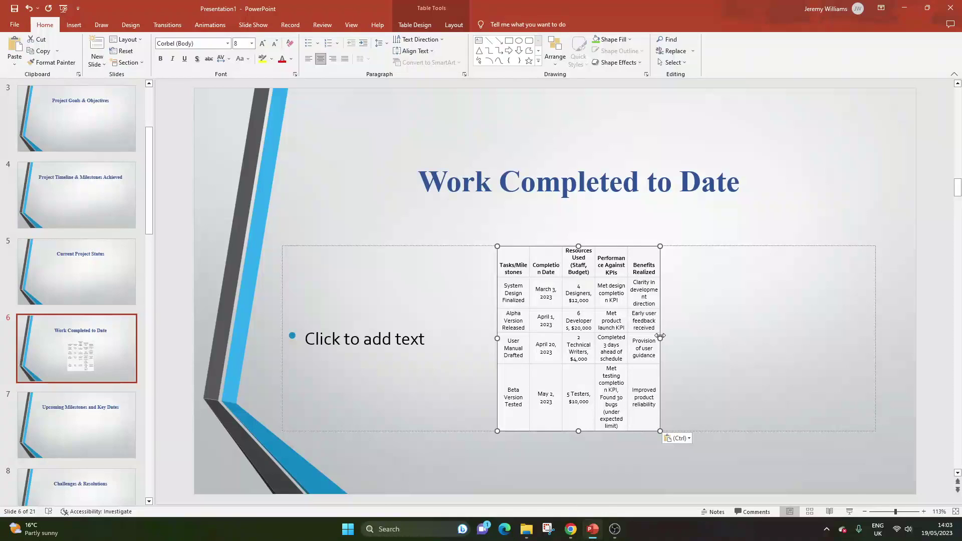
# Widen the pasted table, then delete it and paste it again to retry.
pyautogui.moveTo(660, 335); pyautogui.dragTo(847, 338)
pyautogui.click(670, 265)
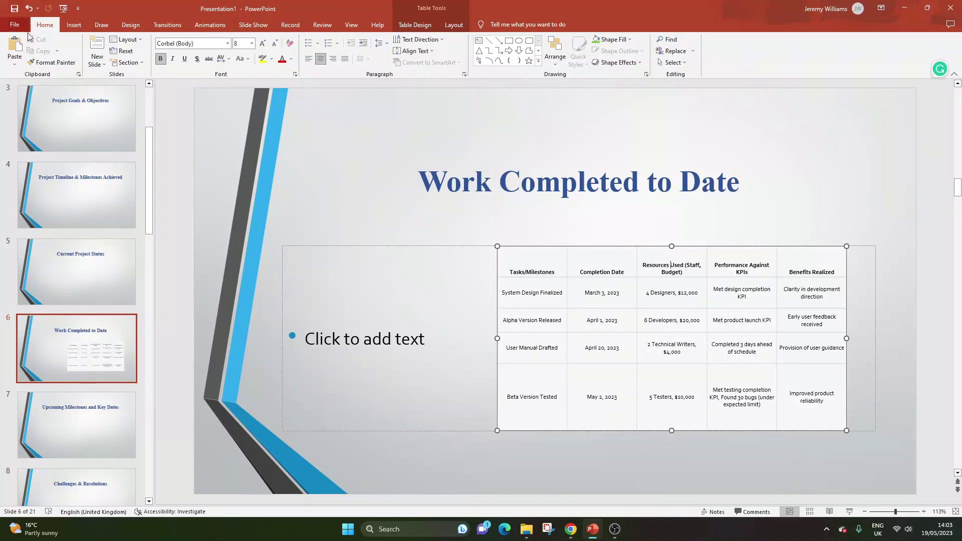
pyautogui.click(15, 60)
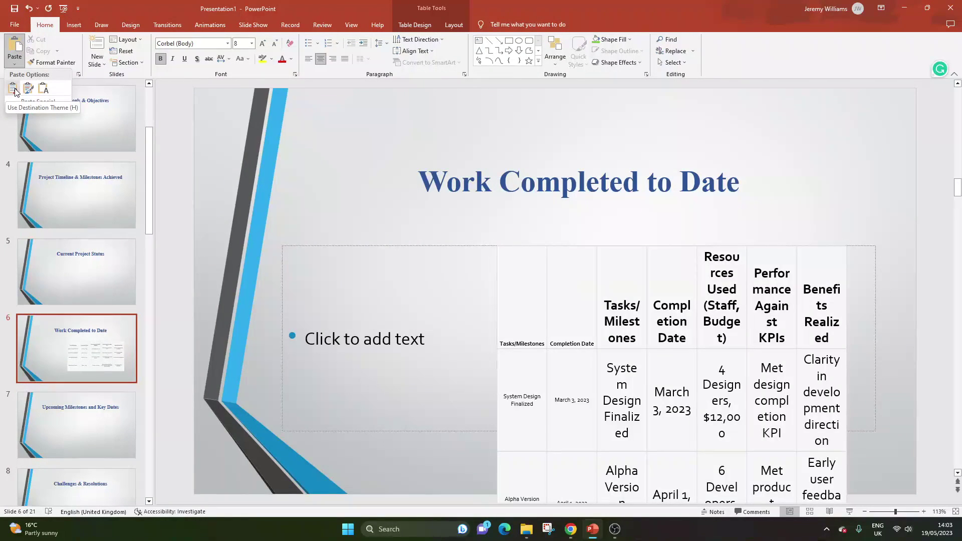
pyautogui.click(510, 250)
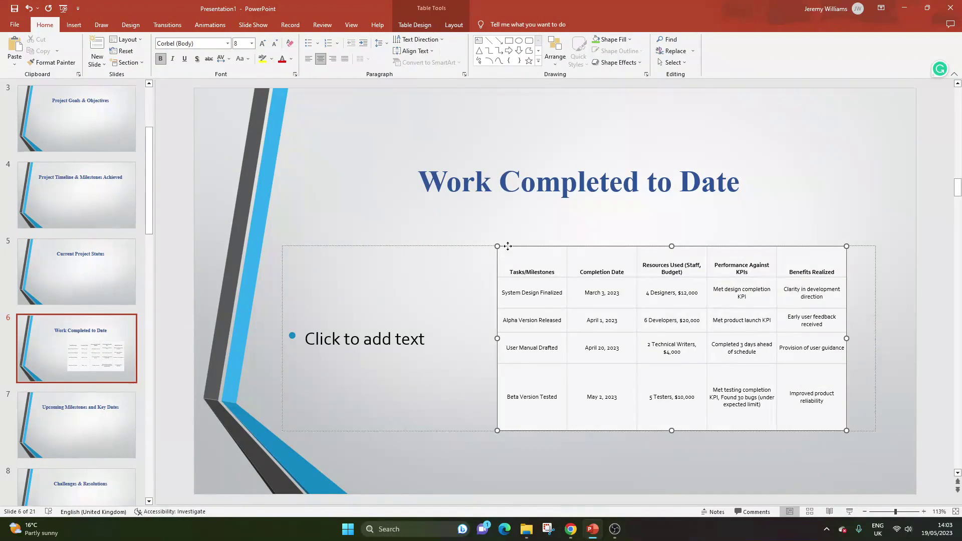
pyautogui.press('Delete')
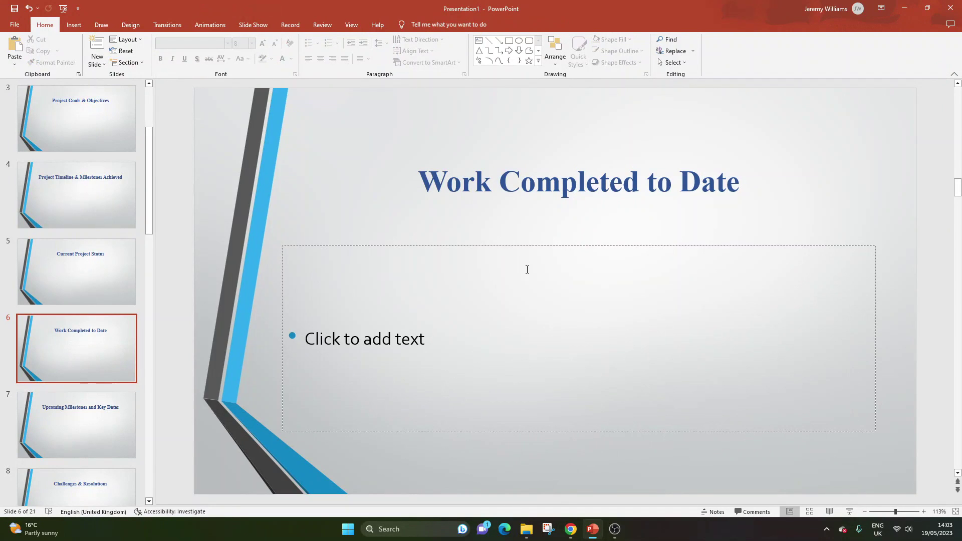
pyautogui.hotkey('ctrl', 'v')
pyautogui.moveTo(659, 339); pyautogui.dragTo(787, 339)
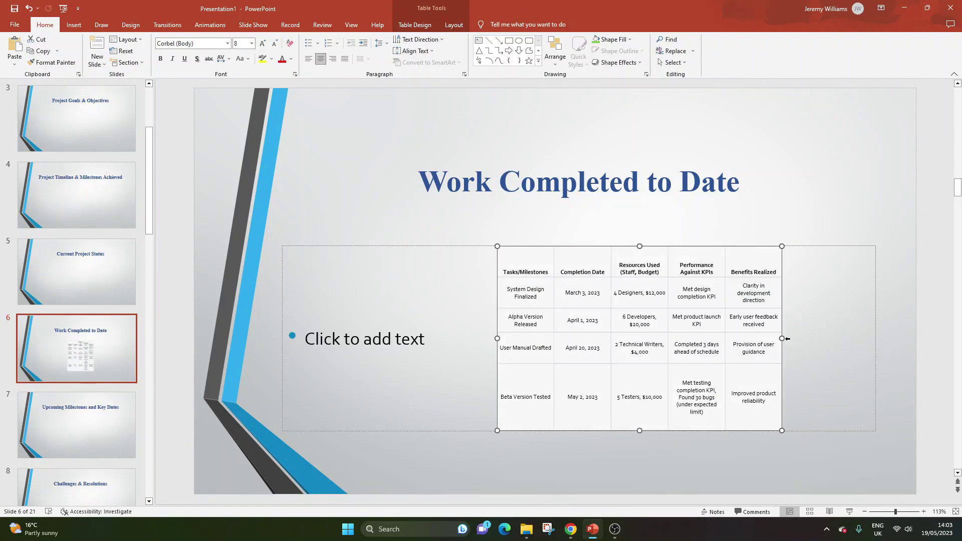
pyautogui.press('Delete')
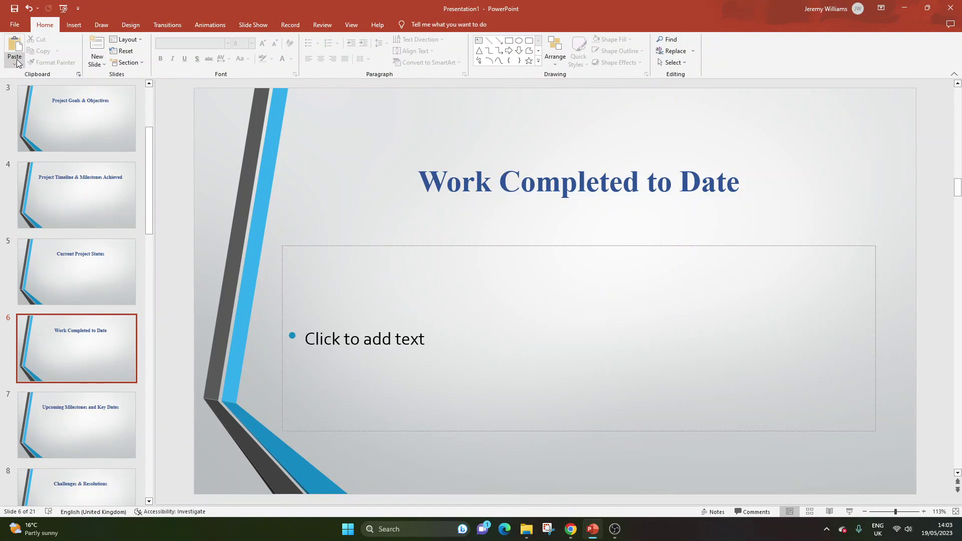
# Compare Keep Source Formatting with Use Destination Styles, keeping the latter and cancelling Paste Special.
pyautogui.click(14, 63)
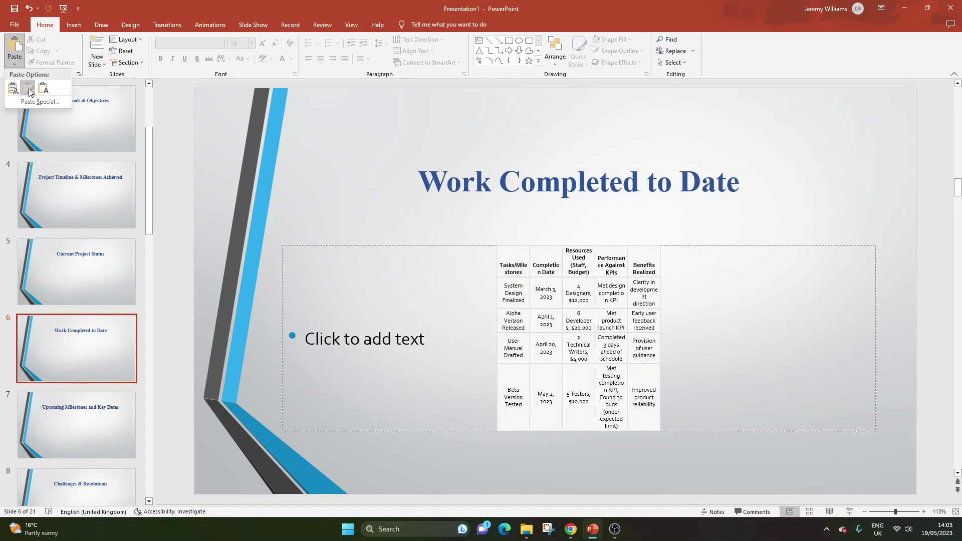
pyautogui.click(28, 89)
pyautogui.press('Delete')
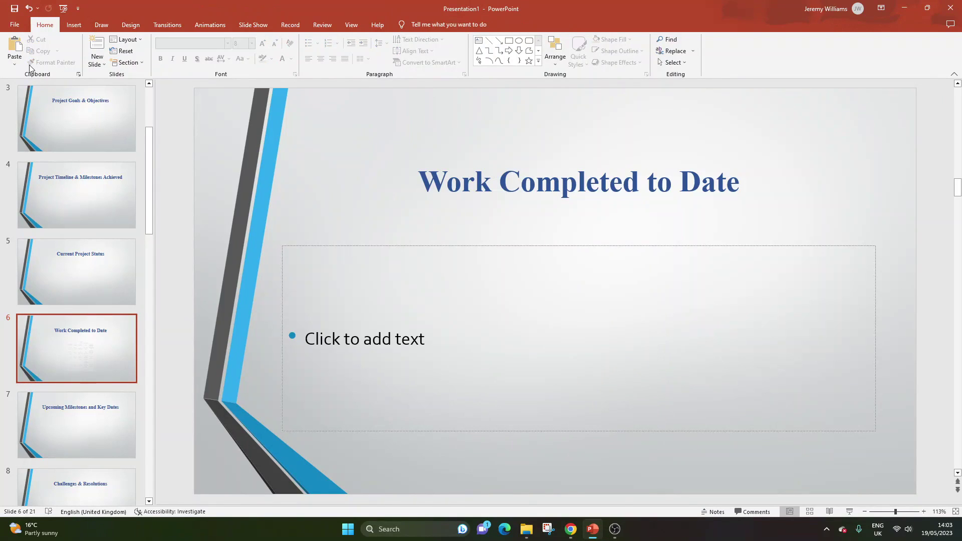
pyautogui.click(15, 63)
pyautogui.click(14, 89)
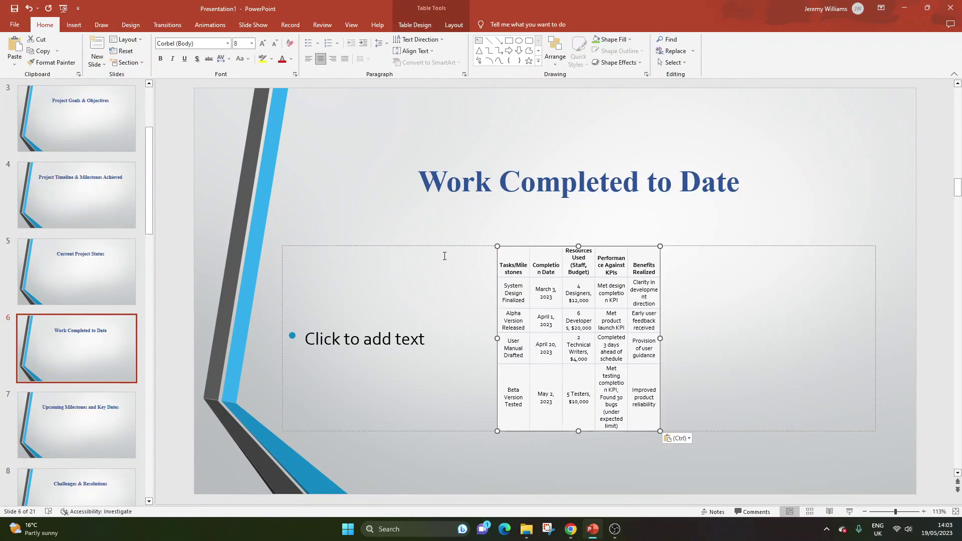
pyautogui.click(15, 63)
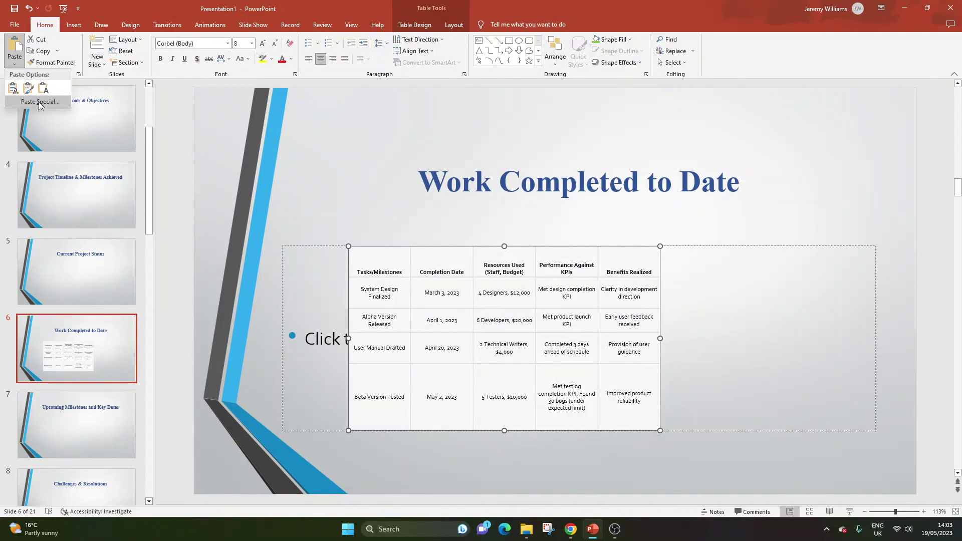
pyautogui.click(40, 103)
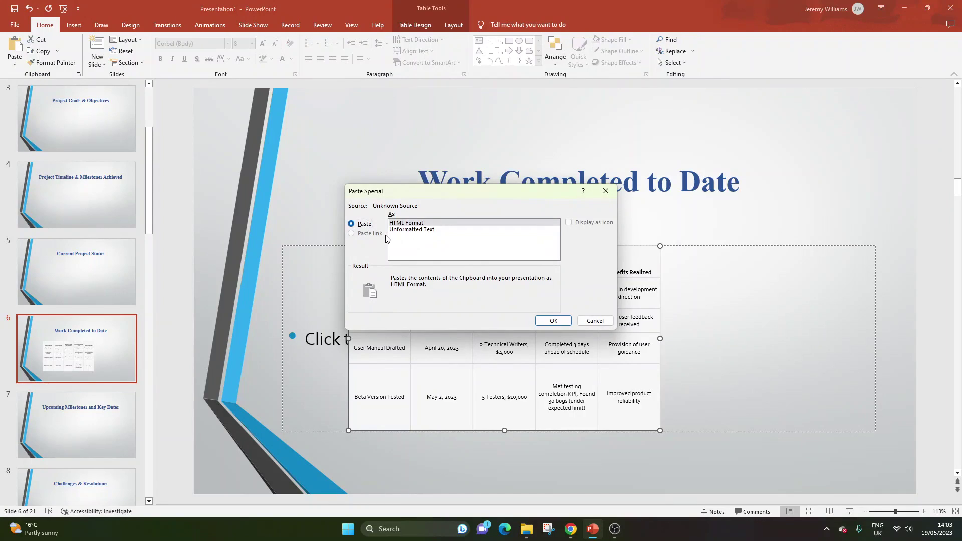
pyautogui.click(606, 191)
# Select the empty content placeholder, then the pasted milestone table.
pyautogui.click(715, 254)
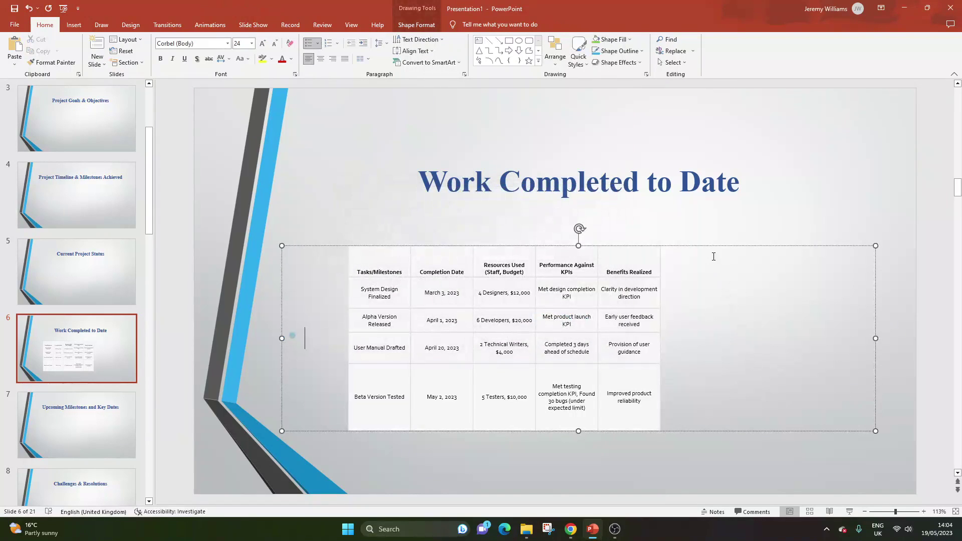
pyautogui.click(714, 247)
pyautogui.click(652, 209)
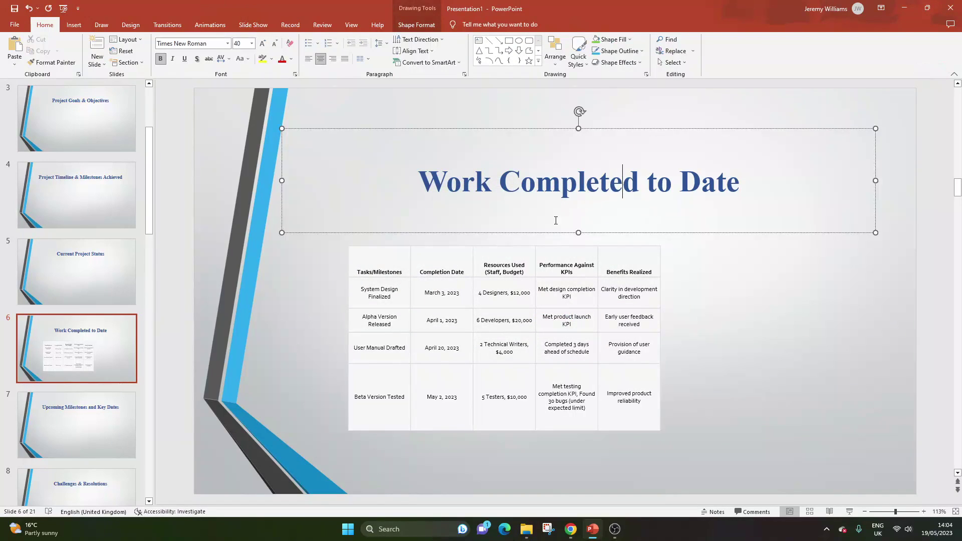
pyautogui.click(504, 246)
# Move the table up, widen it rightward, and set its header row in Aharoni at a larger size.
pyautogui.moveTo(373, 248); pyautogui.dragTo(423, 224)
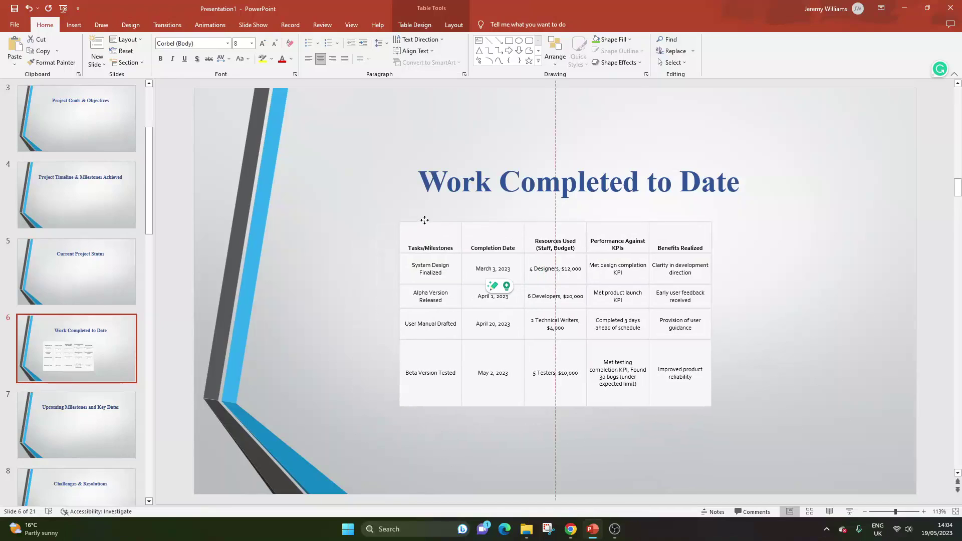
pyautogui.moveTo(712, 315); pyautogui.dragTo(832, 309)
pyautogui.click(704, 237)
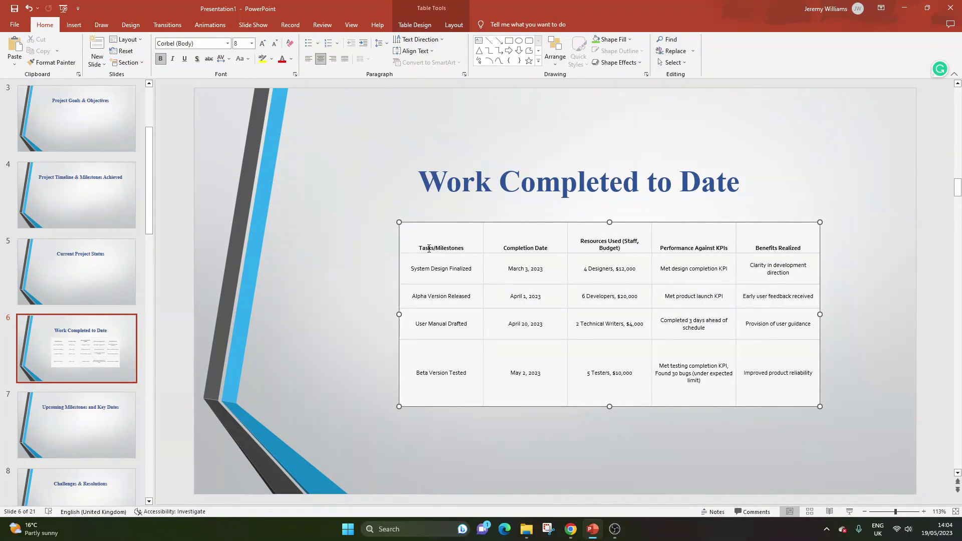
pyautogui.moveTo(429, 249); pyautogui.dragTo(778, 249)
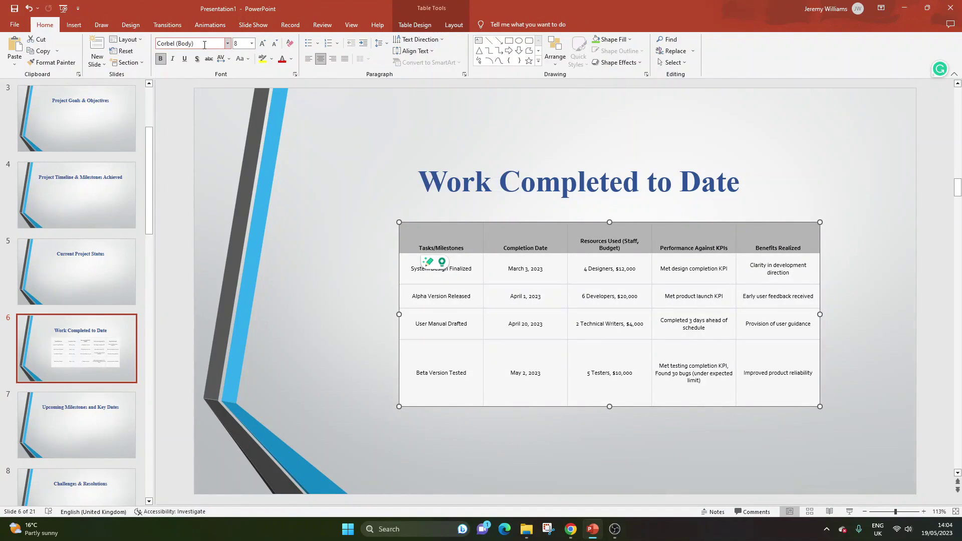
pyautogui.click(227, 44)
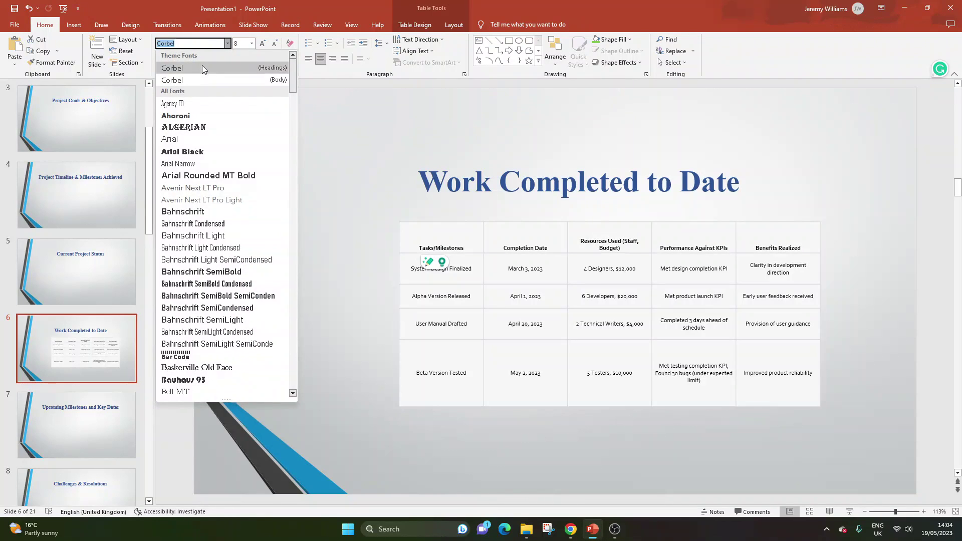
pyautogui.click(202, 114)
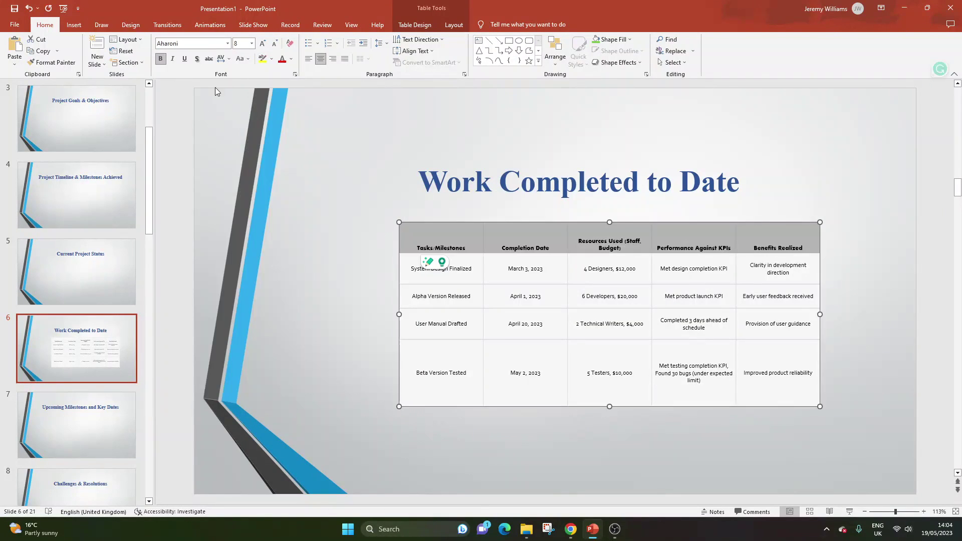
pyautogui.click(262, 43)
pyautogui.click(263, 43)
pyautogui.click(262, 44)
pyautogui.click(263, 43)
pyautogui.click(262, 44)
pyautogui.click(477, 273)
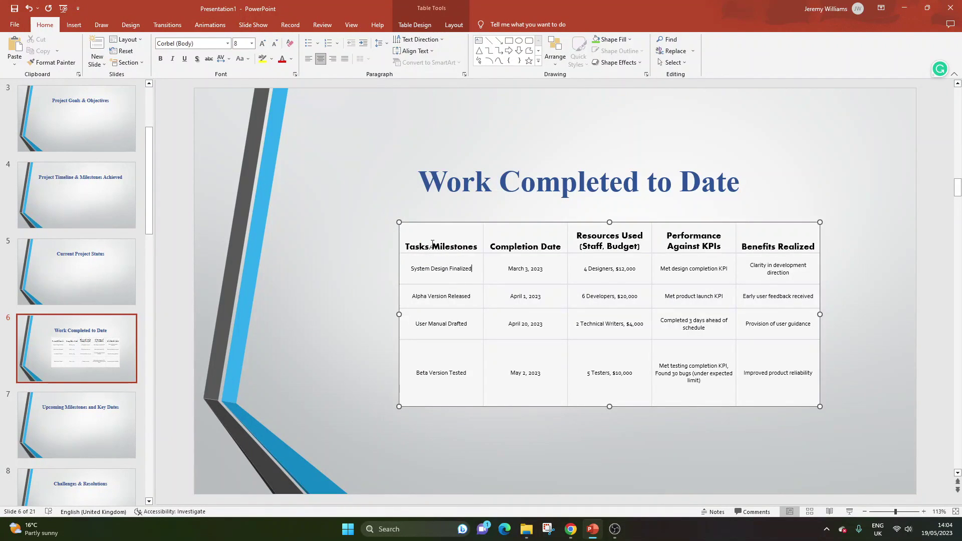
pyautogui.moveTo(441, 246); pyautogui.dragTo(778, 246)
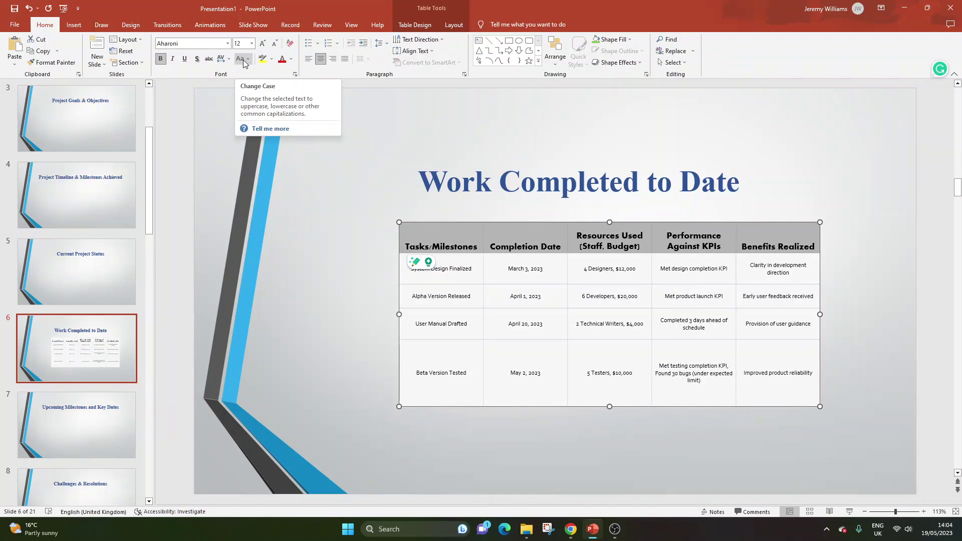
# Through Format Shape, give the header row a solid light grey fill, replacing an initial green.
pyautogui.rightClick(449, 234)
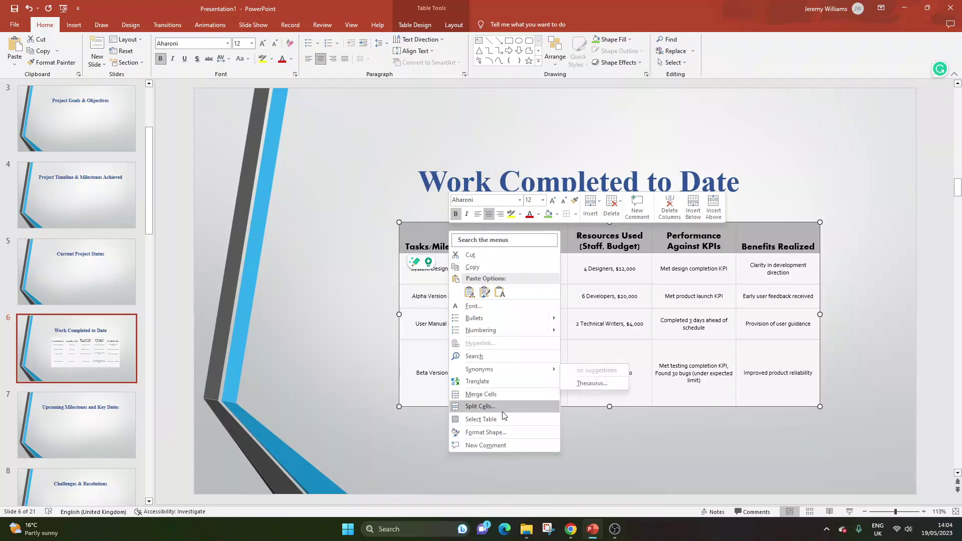
pyautogui.click(506, 432)
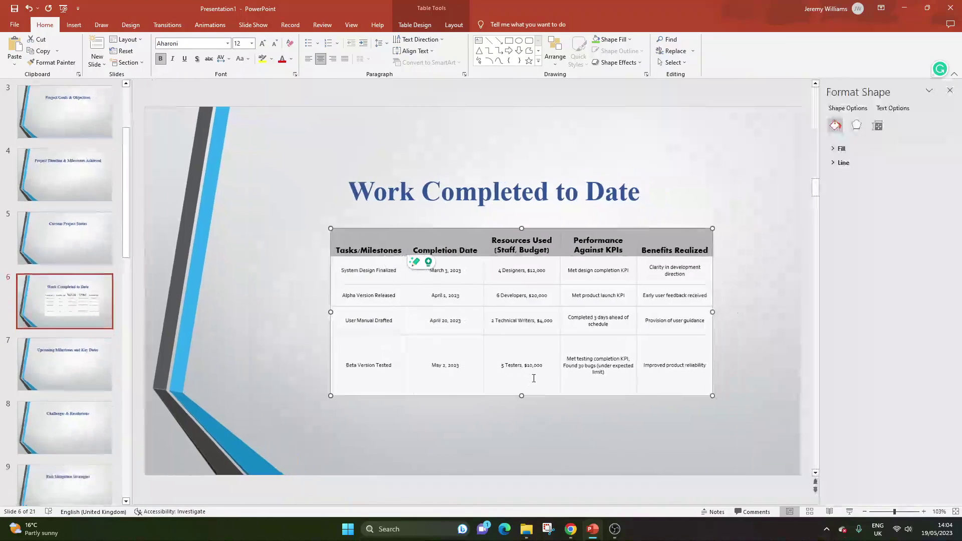
pyautogui.click(871, 149)
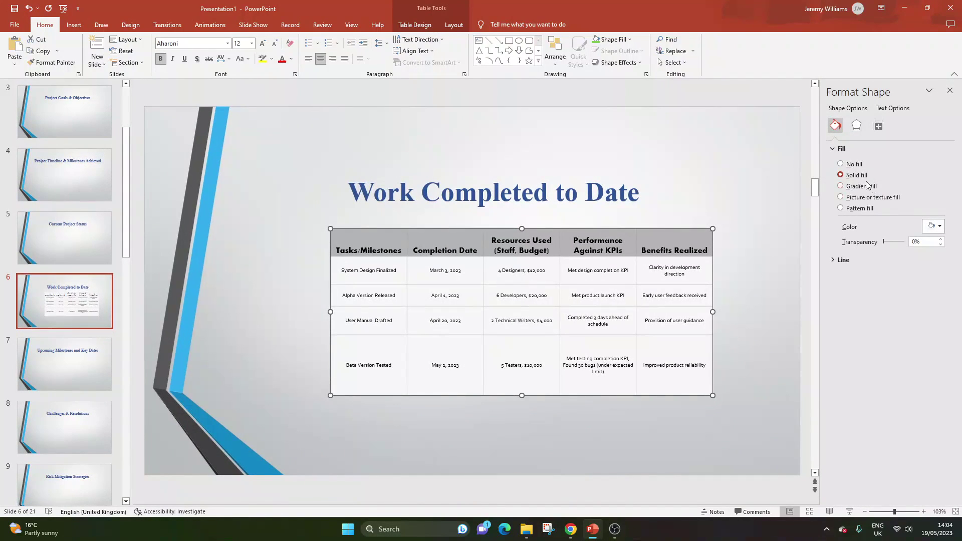
pyautogui.click(858, 176)
pyautogui.click(933, 227)
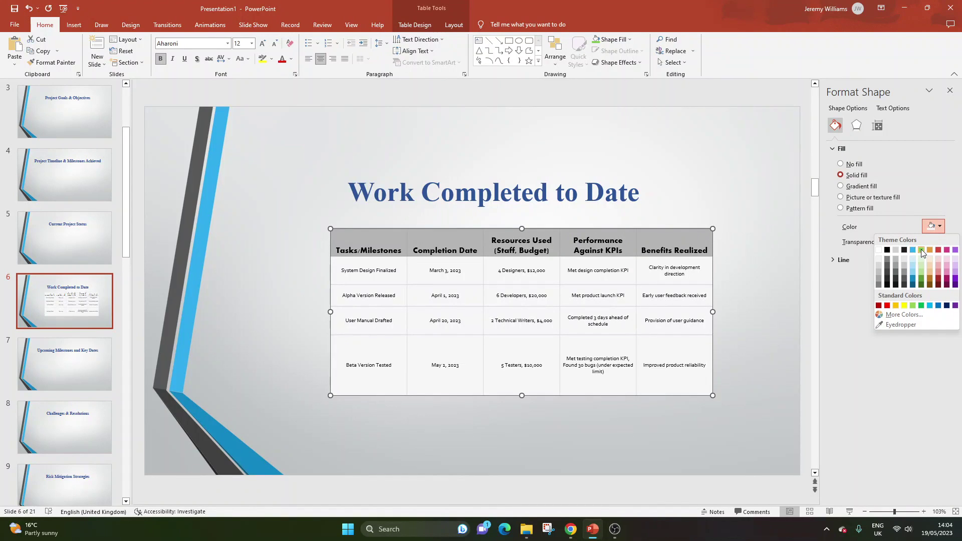
pyautogui.click(922, 249)
pyautogui.click(939, 227)
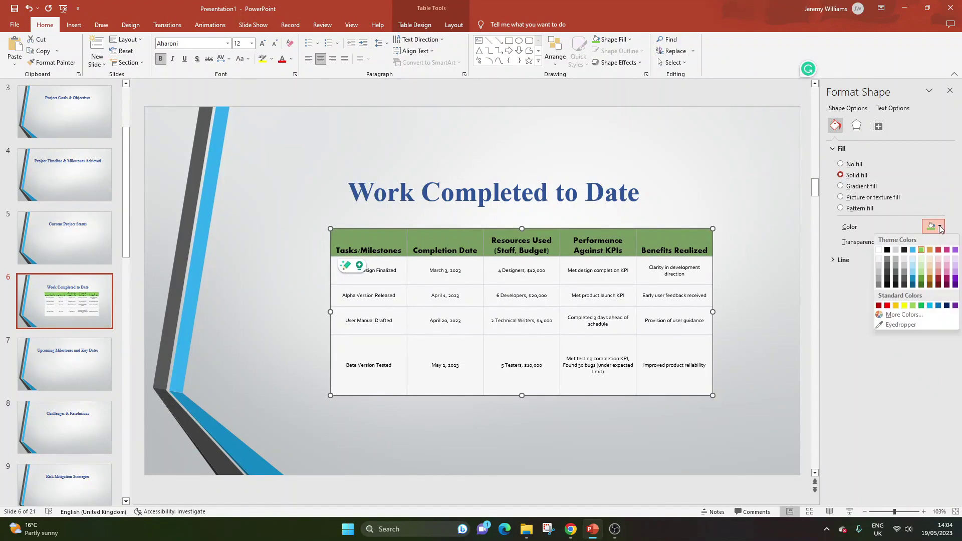
pyautogui.click(904, 259)
pyautogui.click(762, 226)
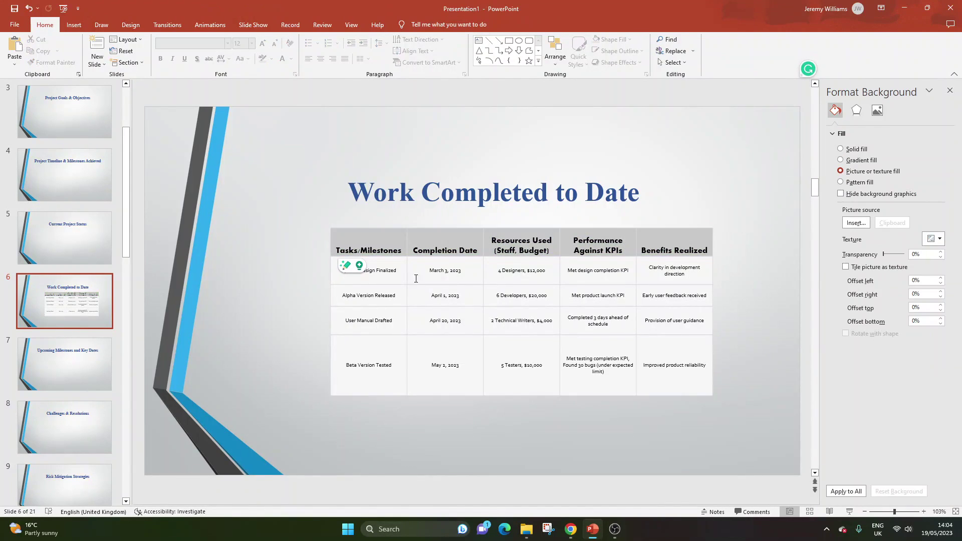
# Check the System Design Finalized cell text in the table, then deselect the table.
pyautogui.click(372, 275)
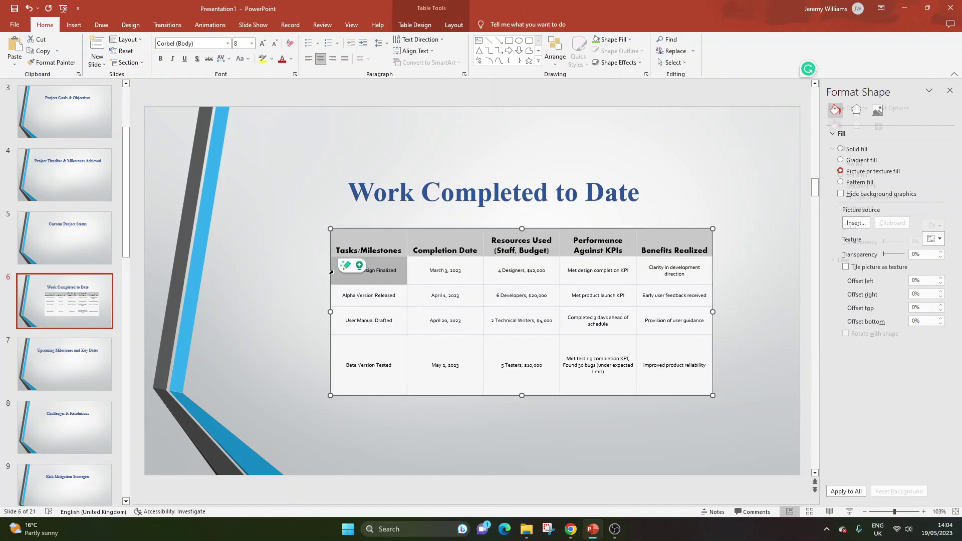
pyautogui.tripleClick(372, 275)
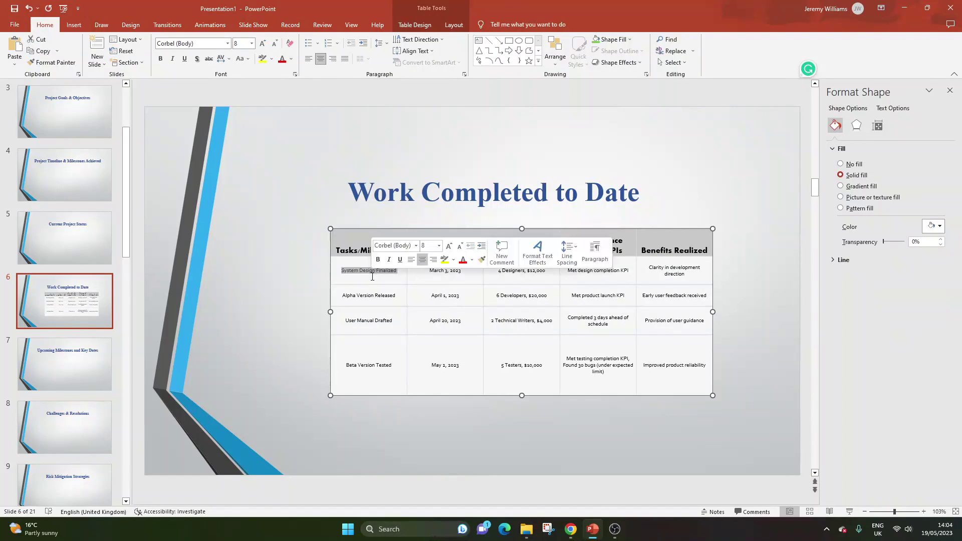
pyautogui.click(362, 320)
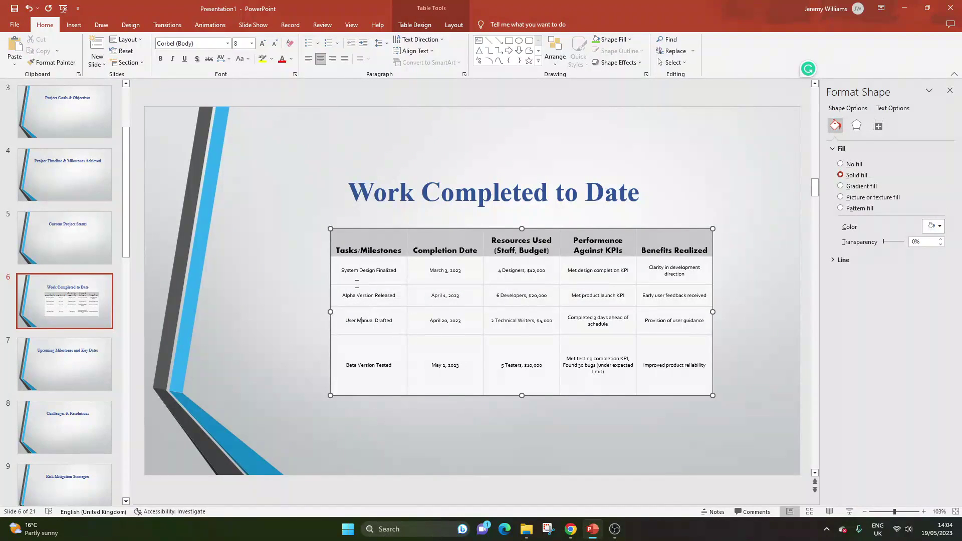
pyautogui.doubleClick(361, 269)
pyautogui.click(227, 265)
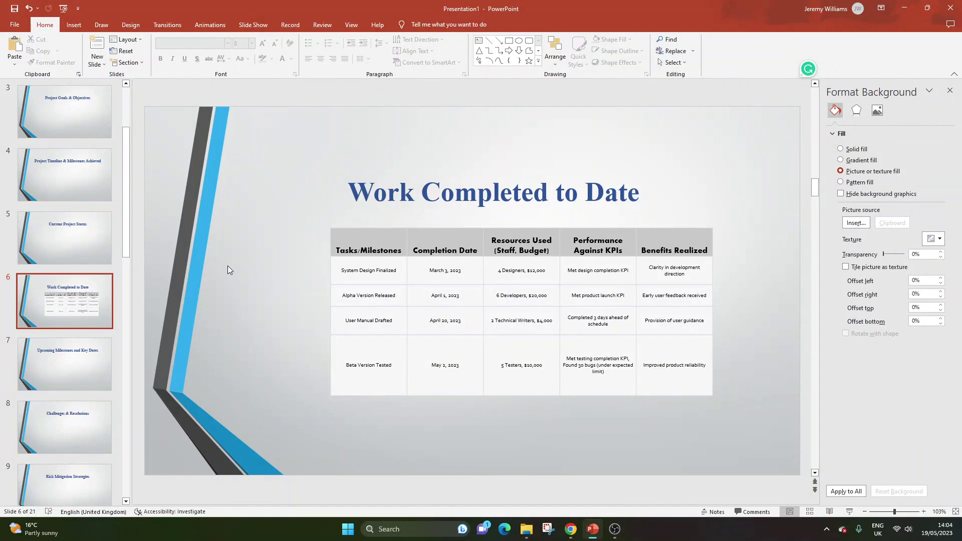
# Review the earlier tabular reply in ChatGPT and copy the Current Project Status list item.
pyautogui.scroll(2, 113, 104)
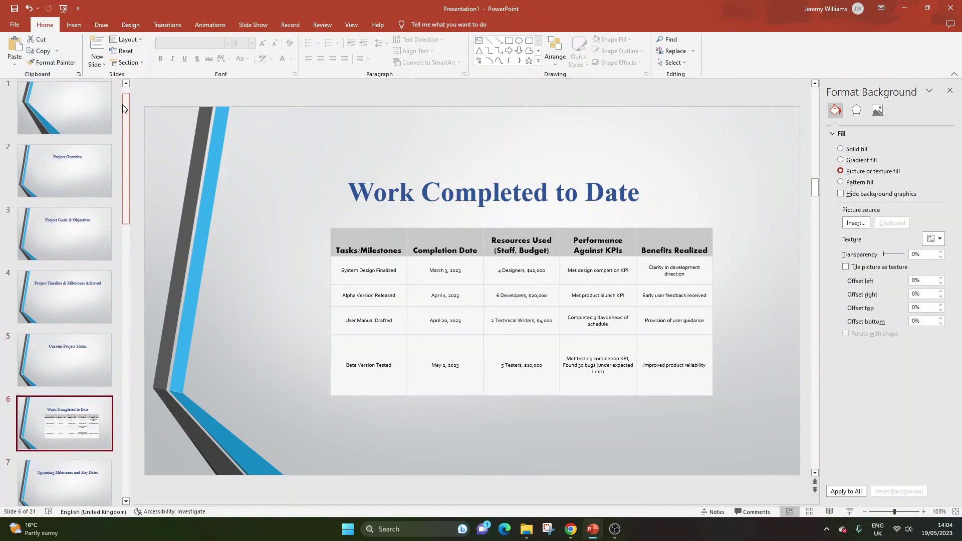
pyautogui.click(591, 531)
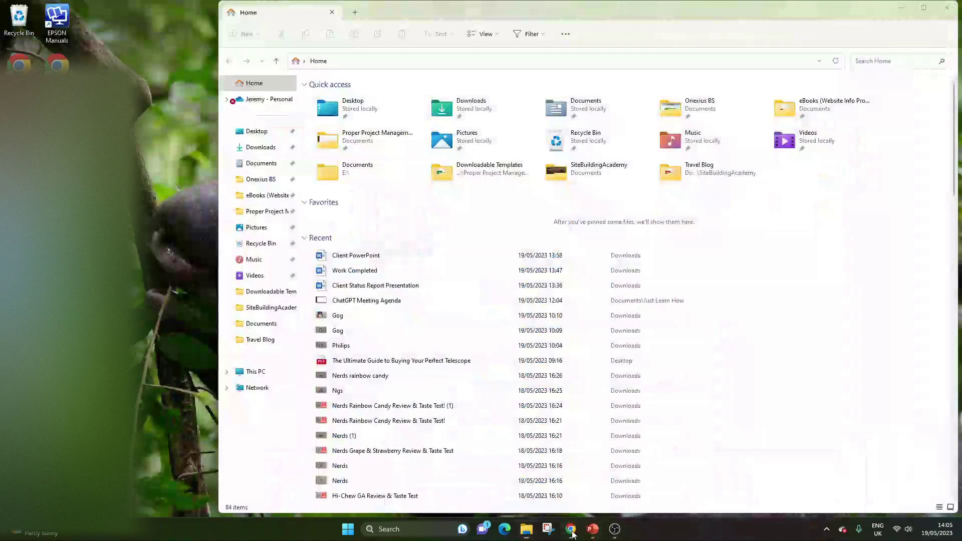
pyautogui.click(541, 367)
pyautogui.scroll(2, 541, 367)
pyautogui.scroll(2, 541, 368)
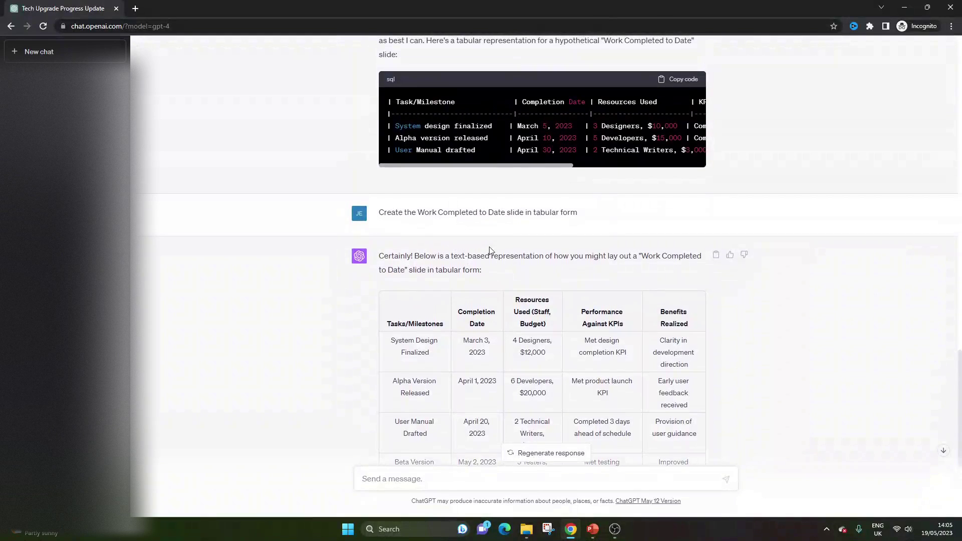
pyautogui.moveTo(437, 270); pyautogui.dragTo(489, 270)
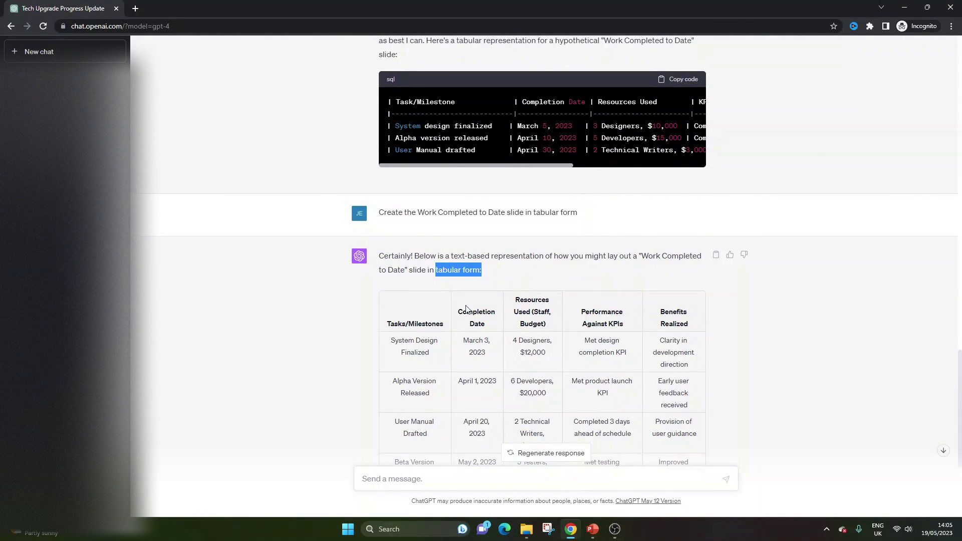
pyautogui.moveTo(461, 310); pyautogui.dragTo(616, 352)
pyautogui.click(577, 358)
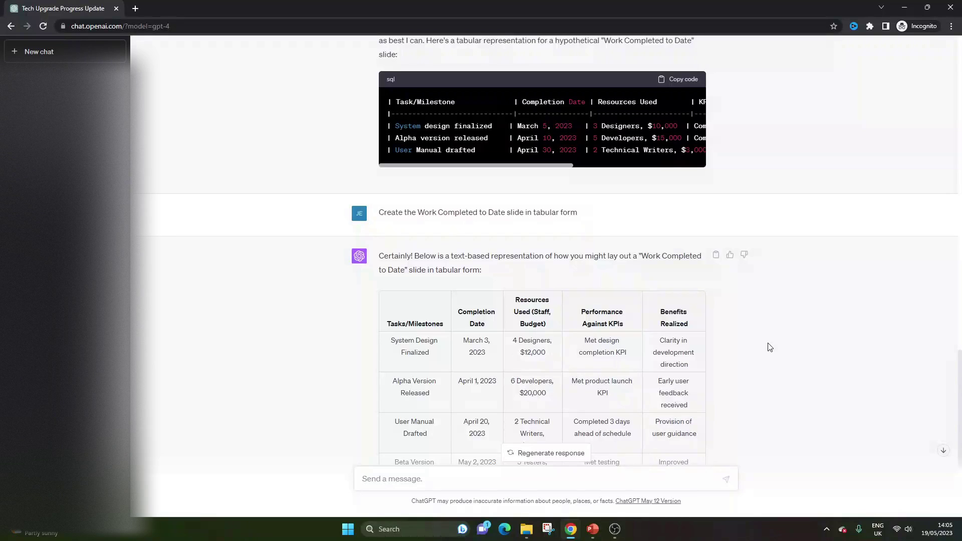
pyautogui.scroll(-4, 559, 310)
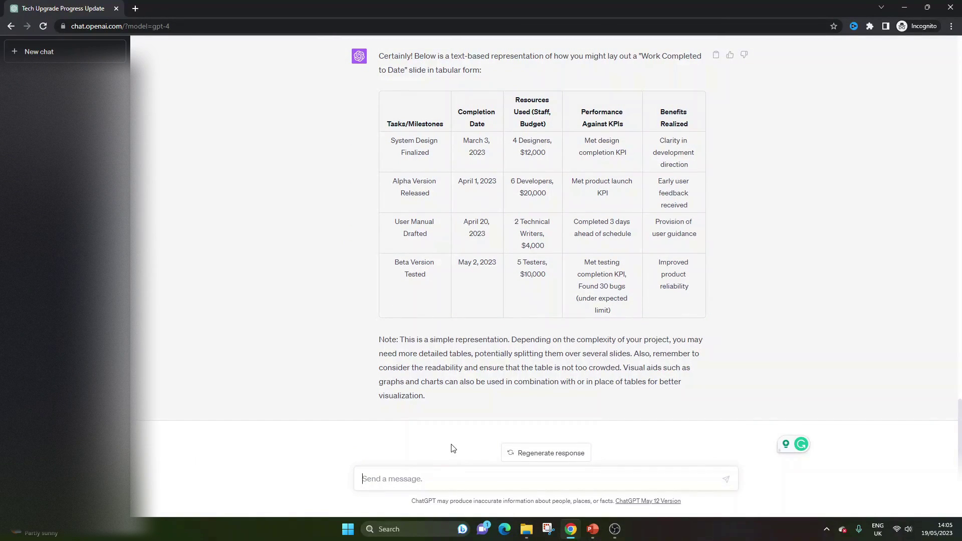
pyautogui.scroll(15, 400, 315)
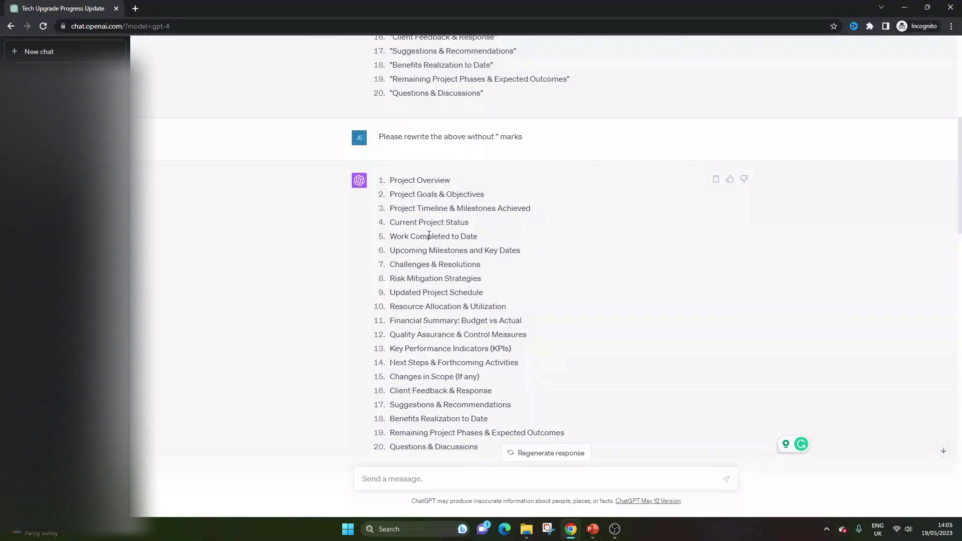
pyautogui.tripleClick(432, 220)
pyautogui.hotkey('ctrl', 'c')
# Ask ChatGPT 'Please provide the content for the "Current Project Status" slide'.
pyautogui.click(429, 484)
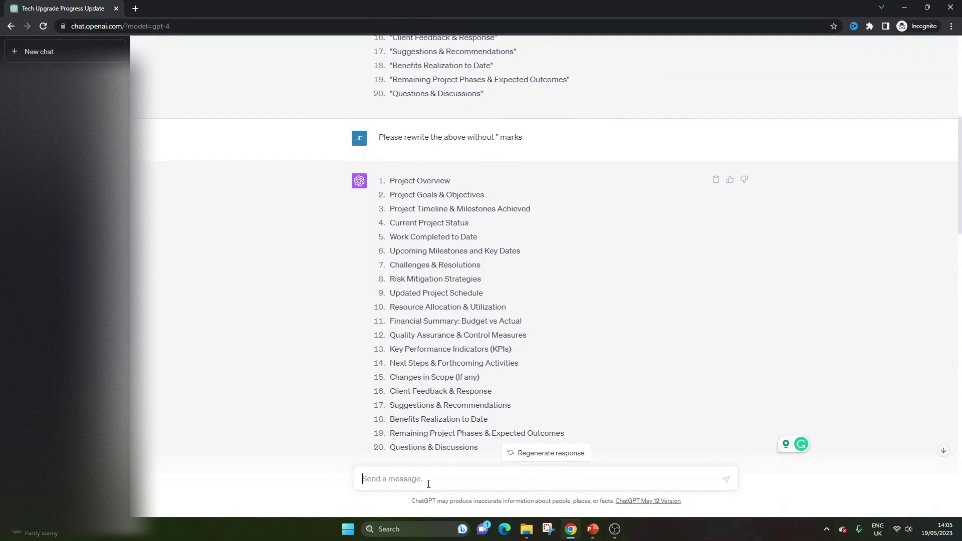
pyautogui.write('c')
pyautogui.press('BackSpace')
pyautogui.write('wi')
pyautogui.press('BackSpace')
pyautogui.press('BackSpace')
pyautogui.write('Please')
pyautogui.press('BackSpace')
pyautogui.write('e provide the content f')
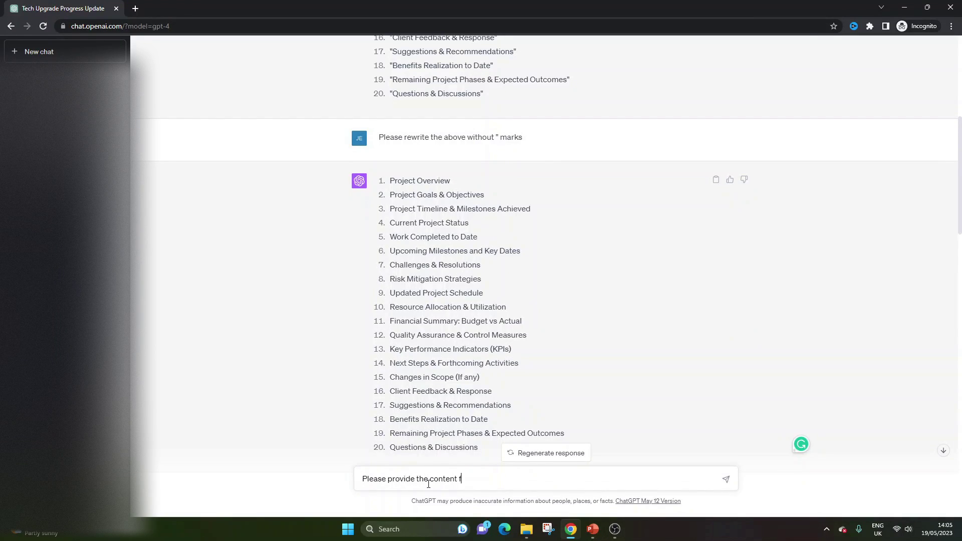
pyautogui.write('or the "')
pyautogui.hotkey('ctrl', 'v')
pyautogui.press('BackSpace')
pyautogui.write('" slide')
pyautogui.press('Return')
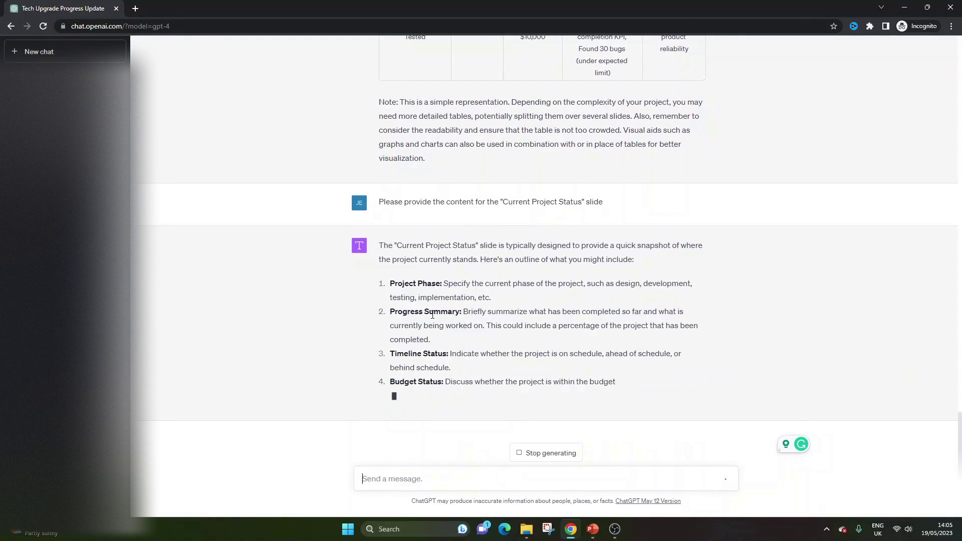
pyautogui.scroll(1, 373, 282)
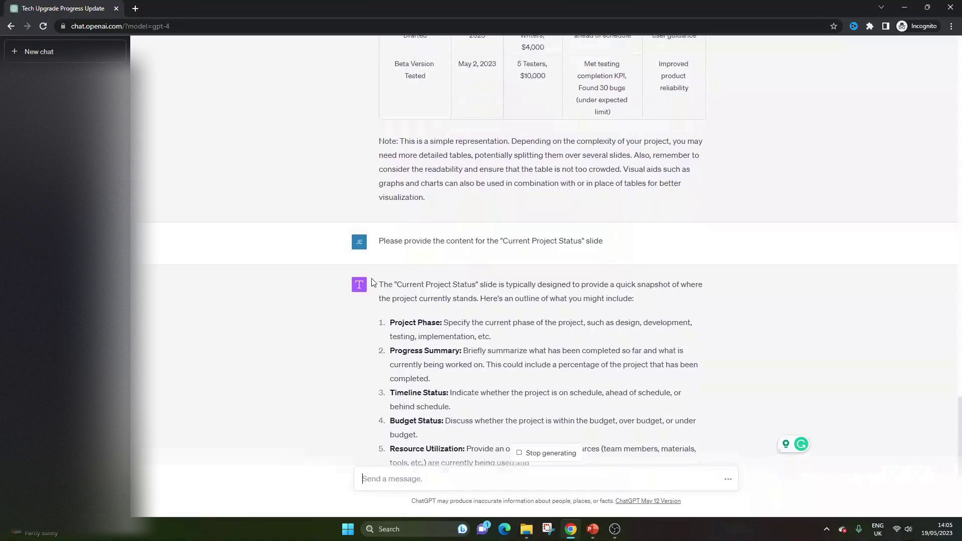
pyautogui.scroll(15, 373, 282)
# Page through slides 1 to 8 of the PowerPoint deck, including slide 6's table.
pyautogui.hotkey('alt', 'Tab')
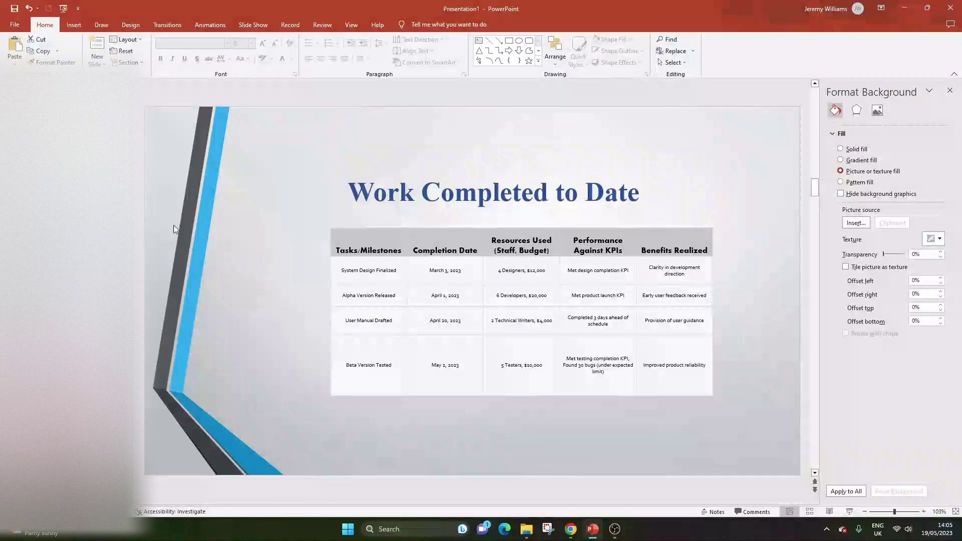
pyautogui.click(99, 107)
pyautogui.click(89, 197)
pyautogui.click(83, 240)
pyautogui.click(80, 306)
pyautogui.click(73, 380)
pyautogui.click(70, 426)
pyautogui.scroll(-2, 123, 342)
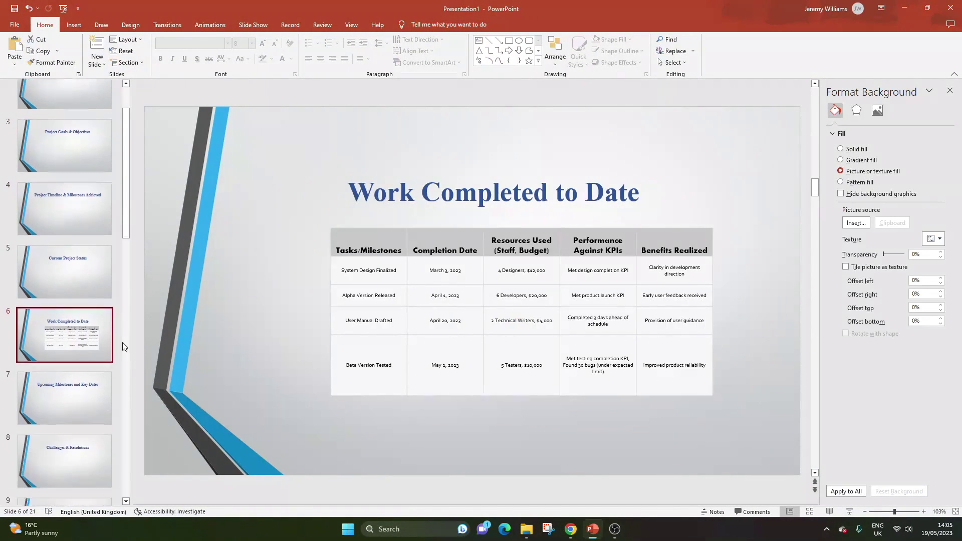
pyautogui.click(70, 341)
pyautogui.click(85, 426)
# Continue through slides 9 to 16, settling on slide 15, Next Steps & Forthcoming Activities.
pyautogui.scroll(-2, 90, 393)
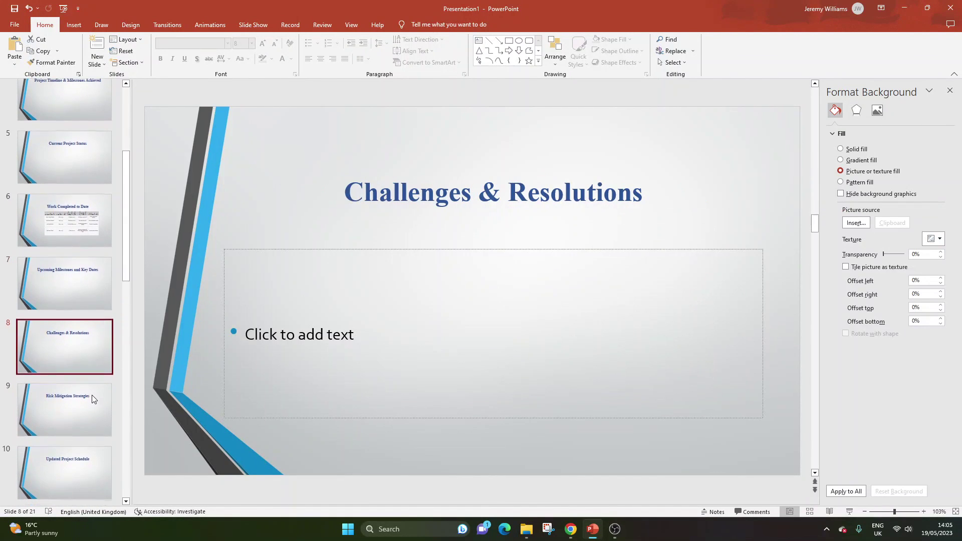
pyautogui.click(90, 393)
pyautogui.scroll(-1, 75, 382)
pyautogui.click(80, 431)
pyautogui.click(83, 488)
pyautogui.scroll(-2, 84, 433)
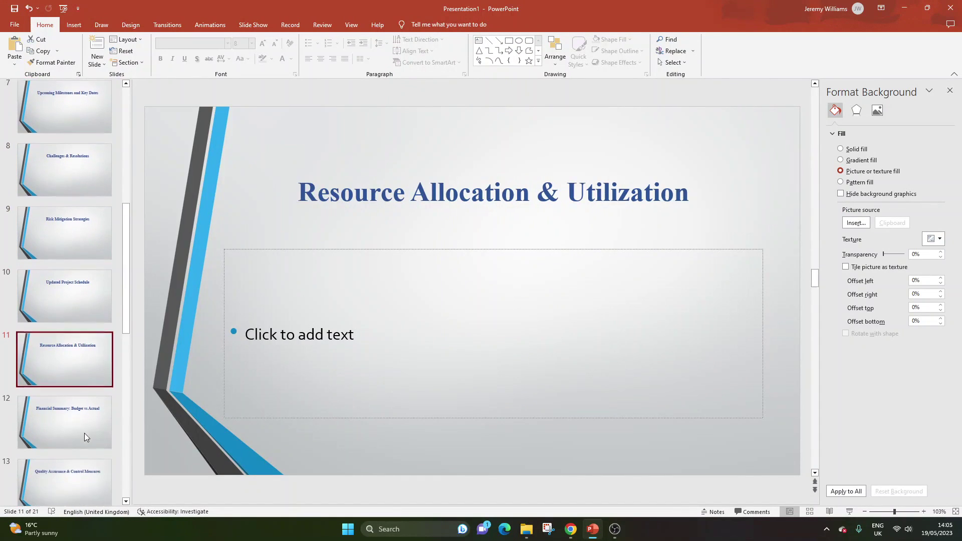
pyautogui.click(80, 437)
pyautogui.scroll(-2, 73, 451)
pyautogui.click(73, 441)
pyautogui.click(76, 479)
pyautogui.scroll(-3, 76, 413)
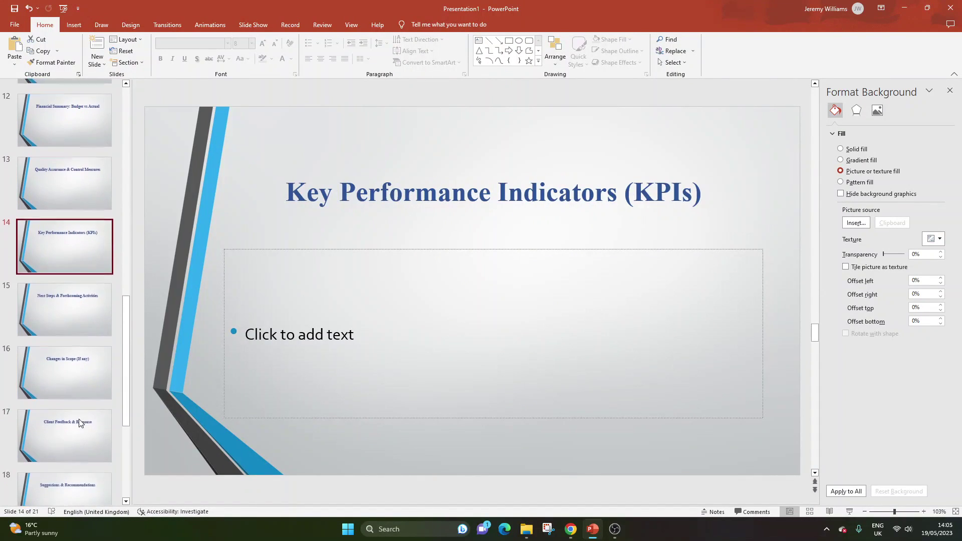
pyautogui.click(73, 378)
pyautogui.click(66, 304)
pyautogui.scroll(10, 87, 355)
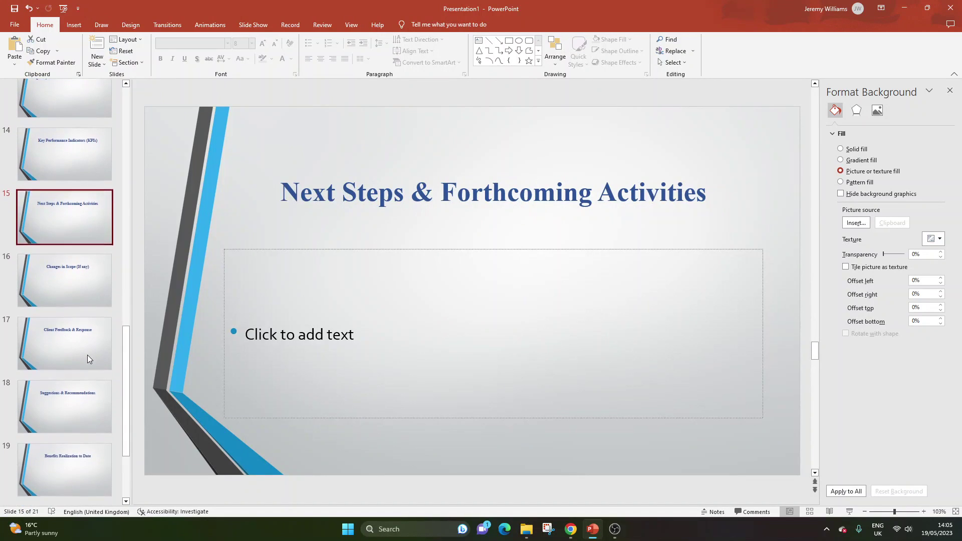